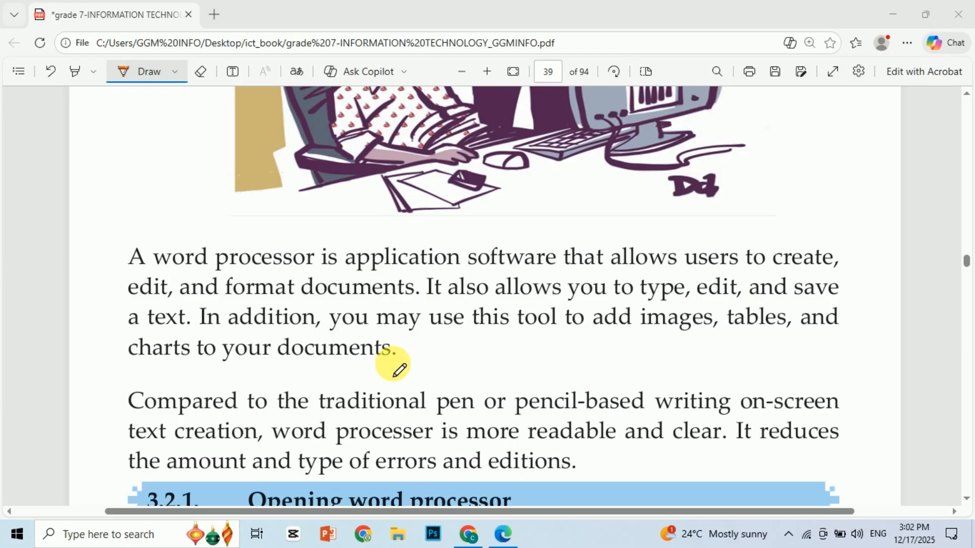
- Read the textbook's word processor introduction and section 3.2.1 on opening a word processor, up to the options for starting Word 2016
scroll(401, 376, "down", 3)
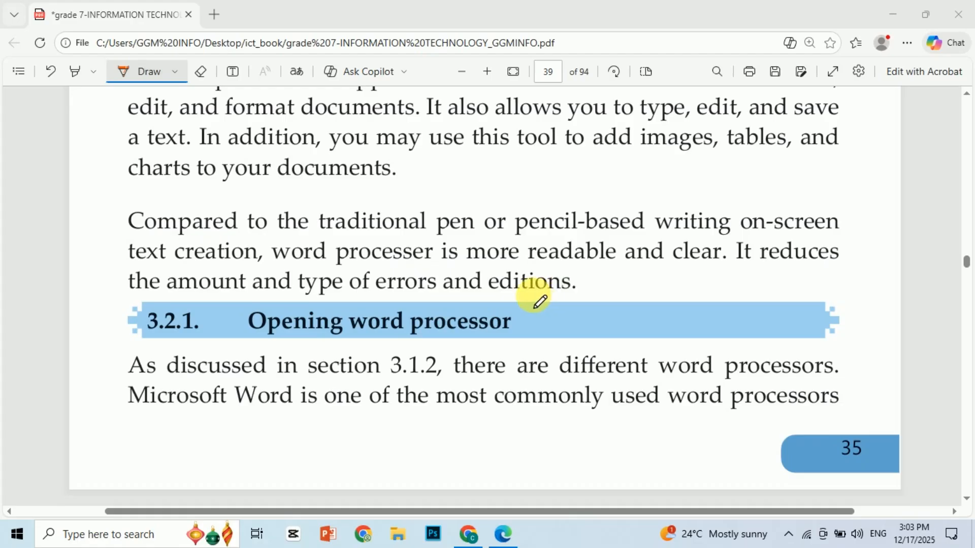
scroll(462, 268, "up", 1)
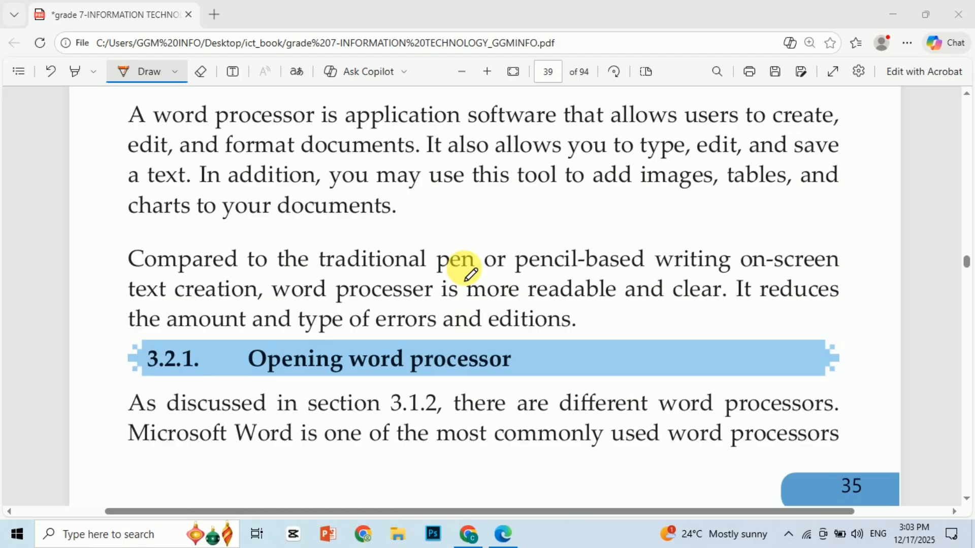
scroll(588, 286, "down", 2)
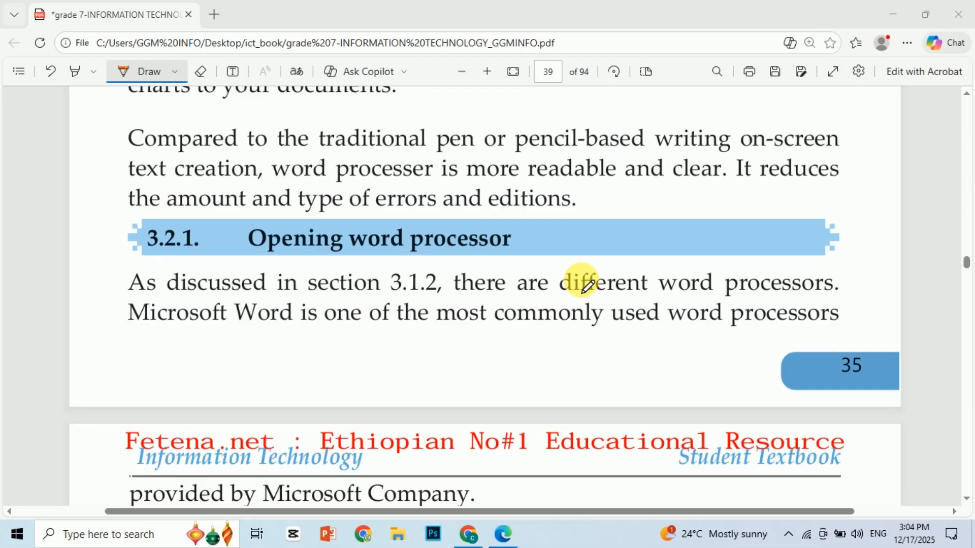
scroll(584, 284, "down", 7)
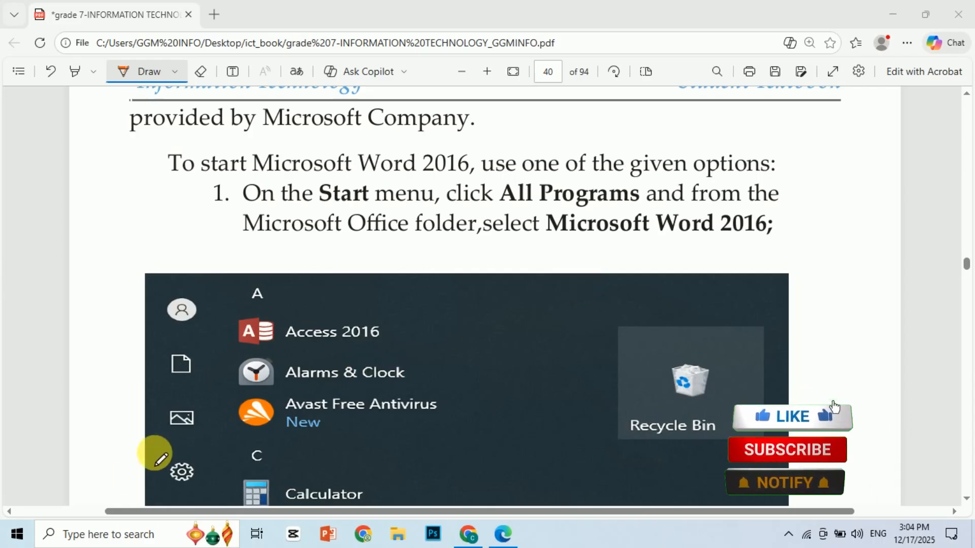
- Find and launch Word 2016 through a Windows search for "word", and create a blank document in the maximized window
left_click(114, 535)
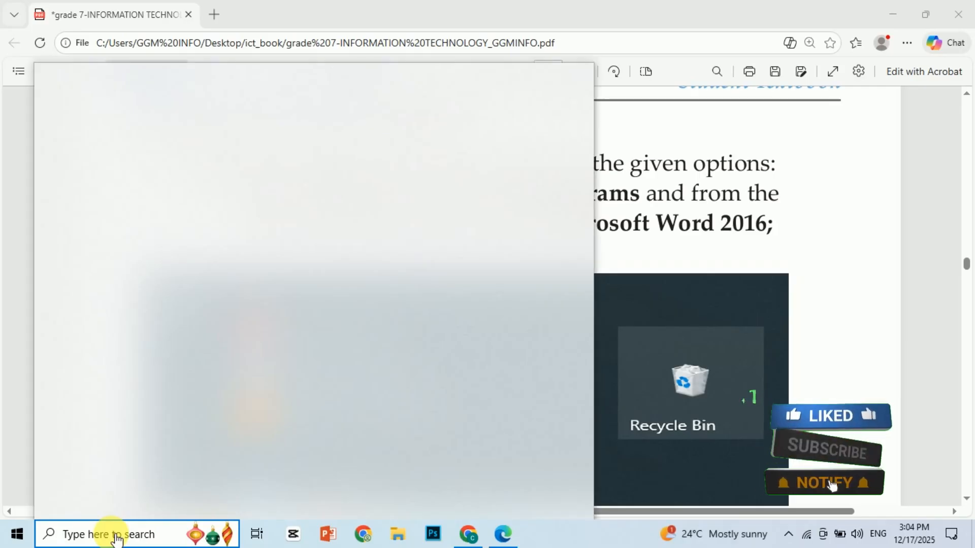
type("wo")
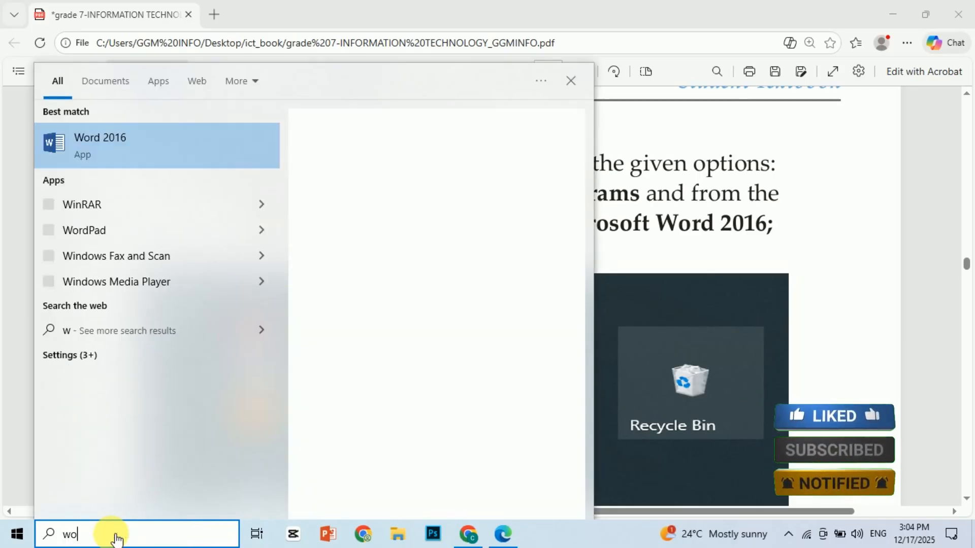
type("rd")
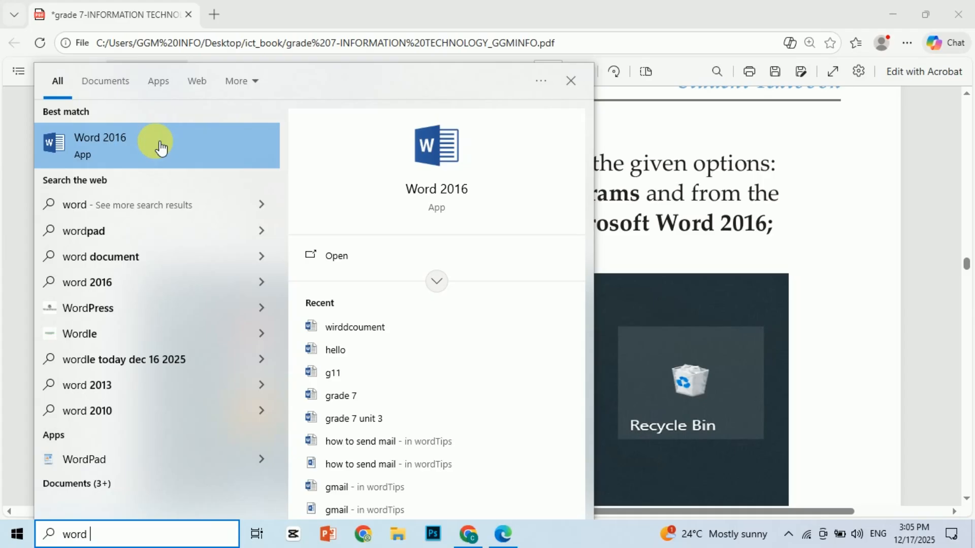
left_click(121, 143)
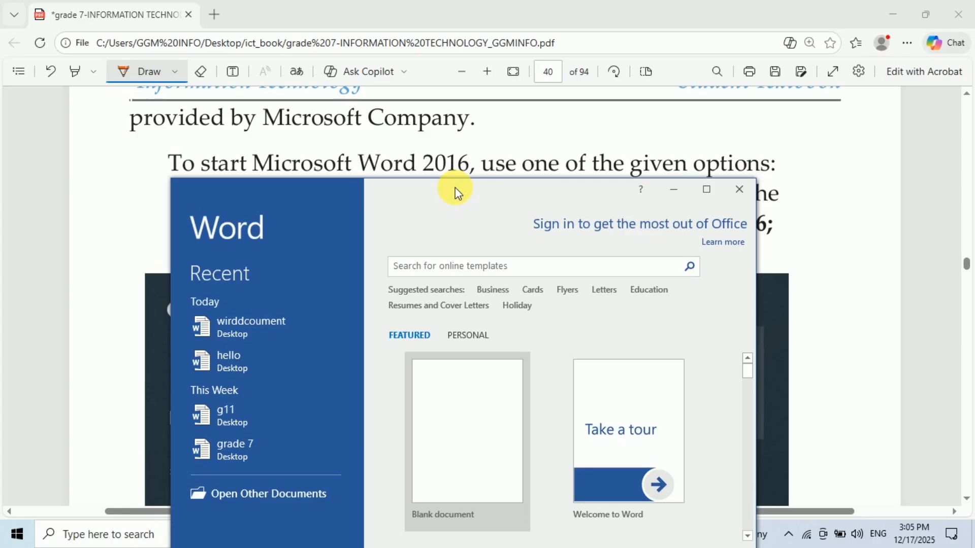
left_click(707, 190)
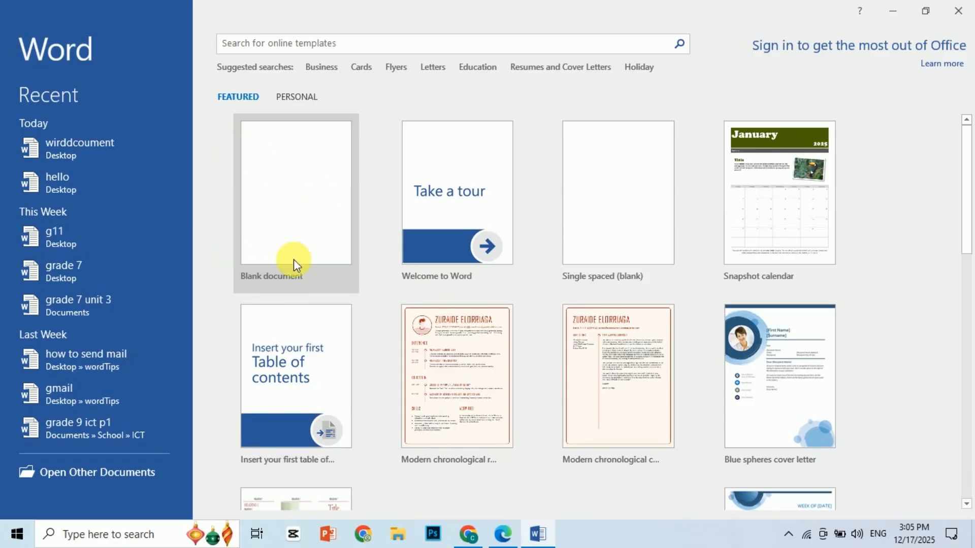
left_click(280, 235)
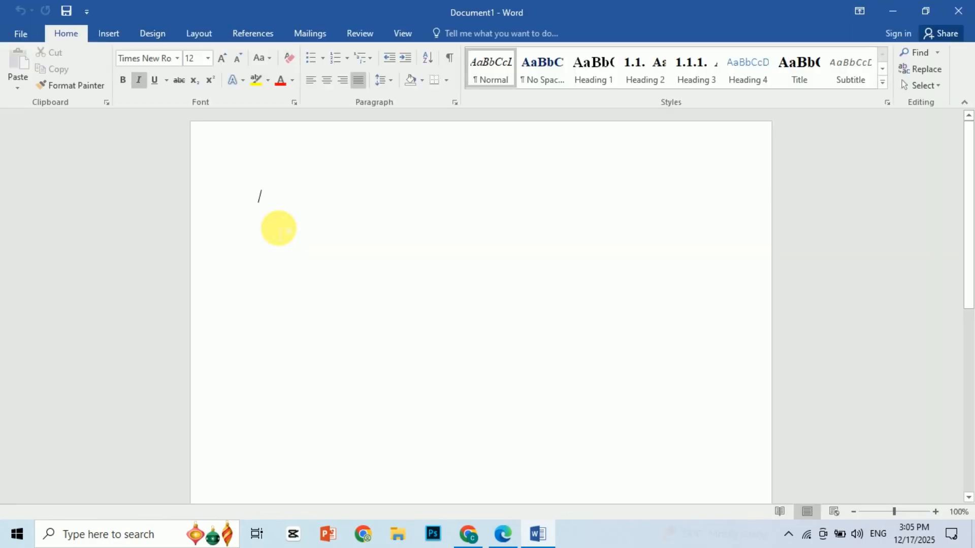
- Turn off italic formatting and write "Hello my name is" followed by a first name in the document
left_click(138, 80)
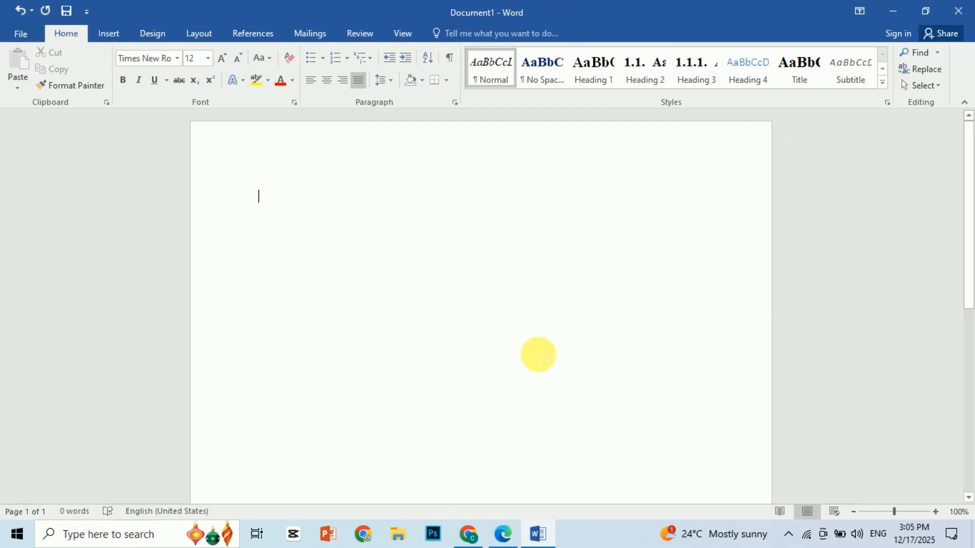
type("hello my ")
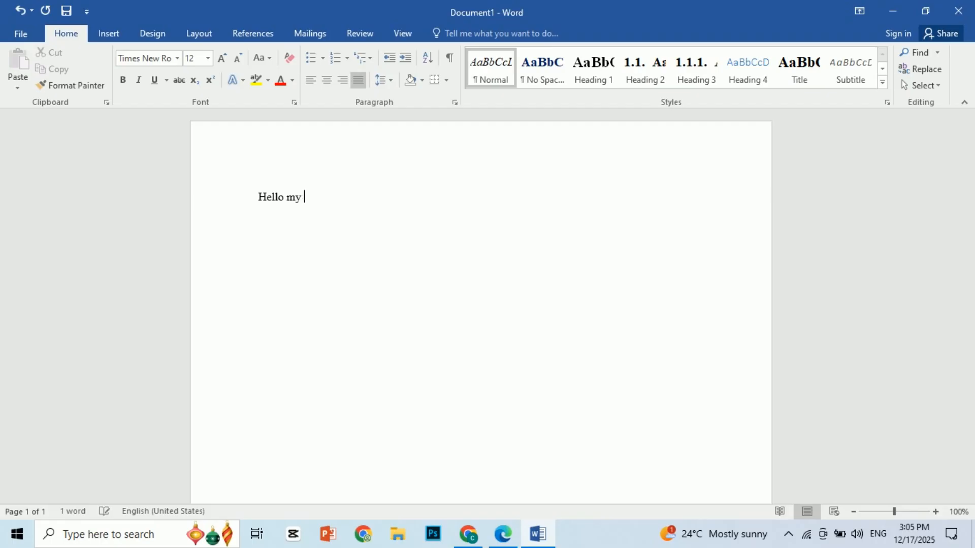
type("name is gentet")
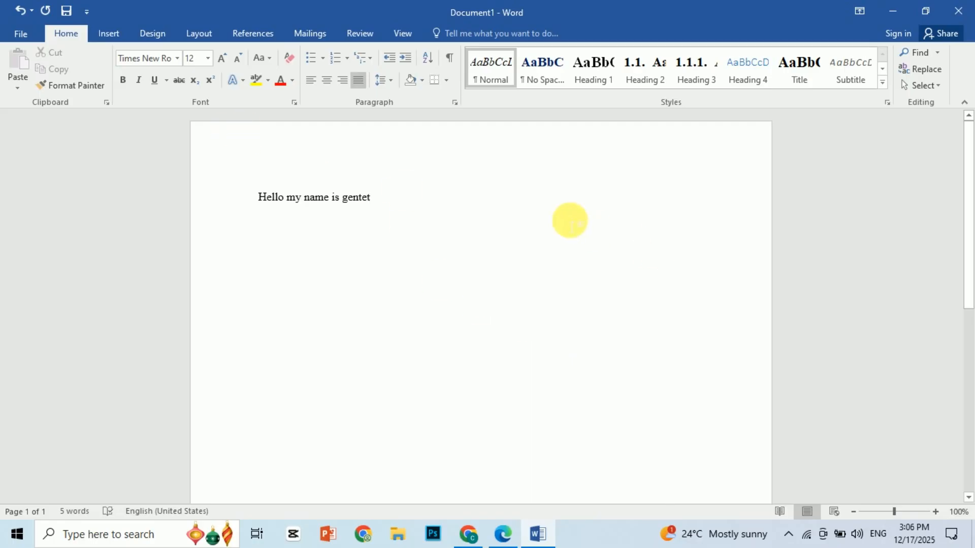
- Start saving the document under a new name on this PC, with the Desktop as the destination folder
left_click(19, 32)
left_click(23, 32)
left_click(14, 37)
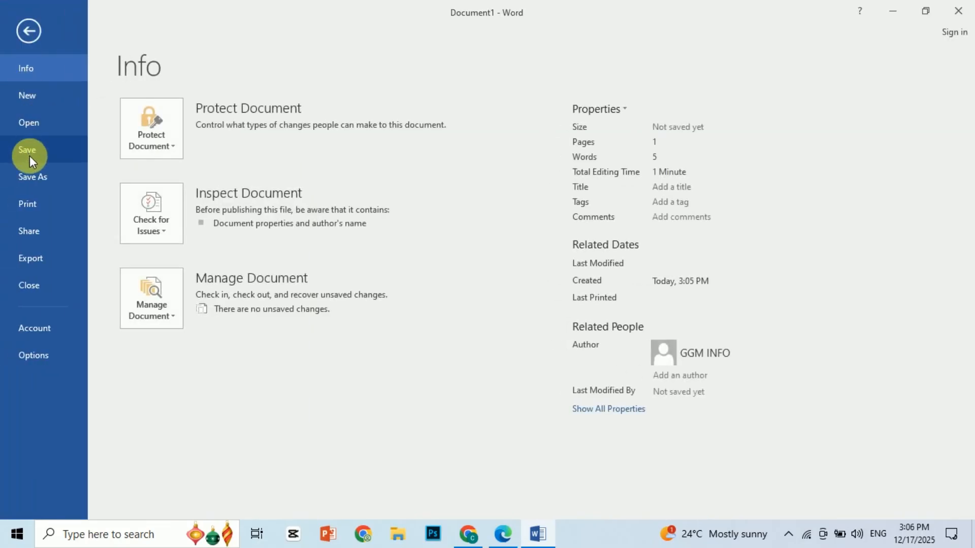
left_click(45, 174)
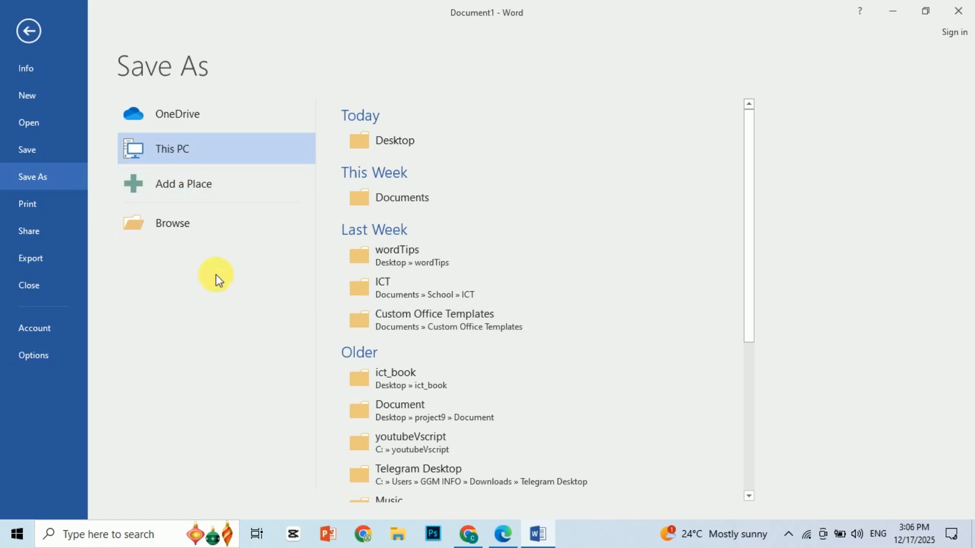
left_click(167, 227)
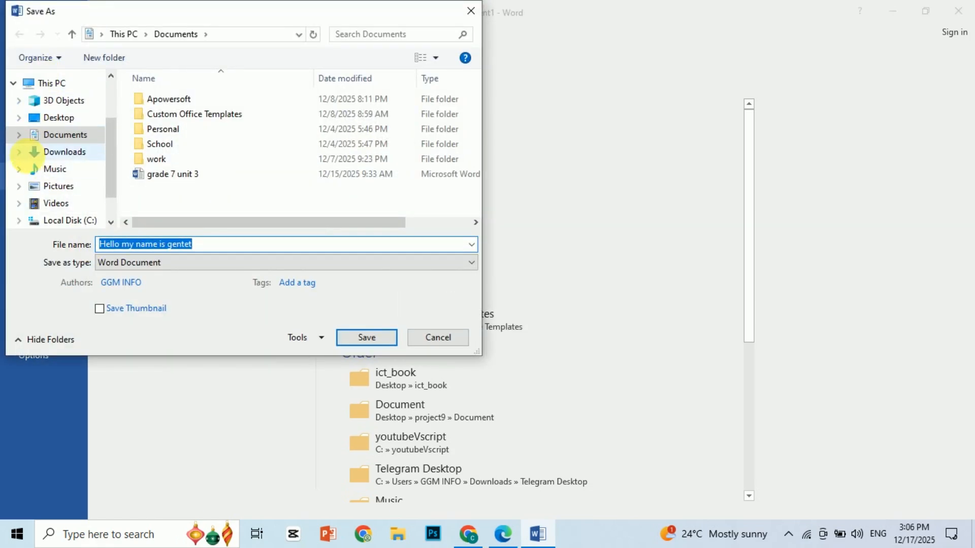
left_click_drag(112, 139, 112, 123)
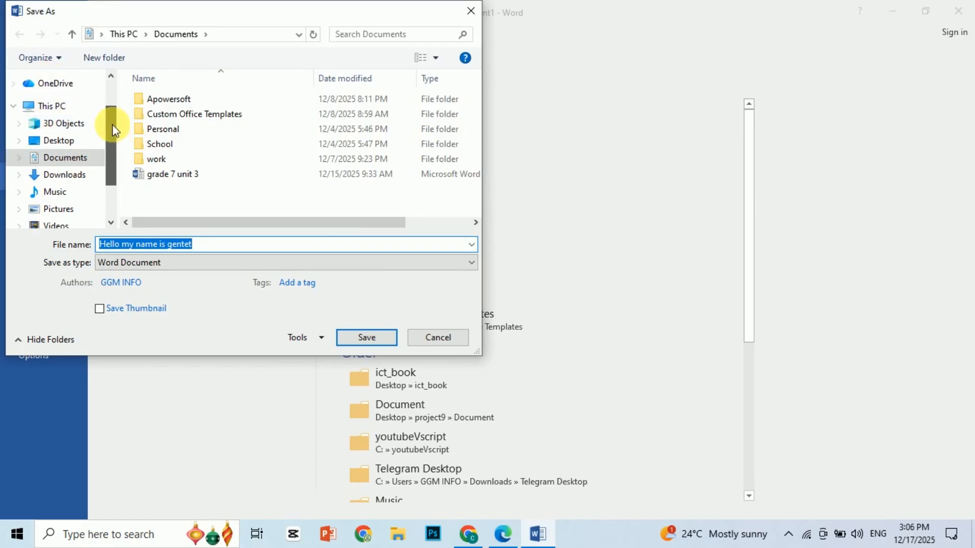
left_click(65, 139)
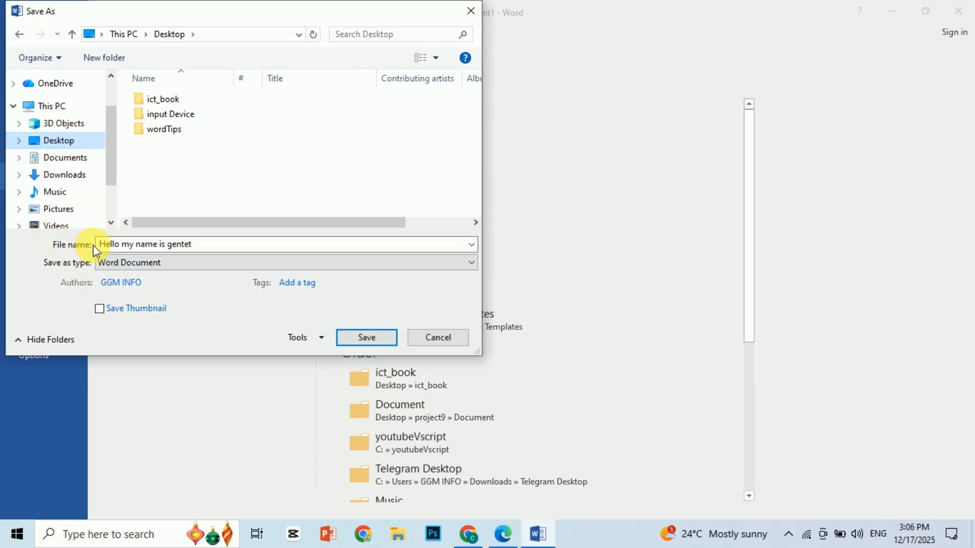
- Replace the suggested file name with ictgroupwork and save the file as a Word Document
left_click(206, 249)
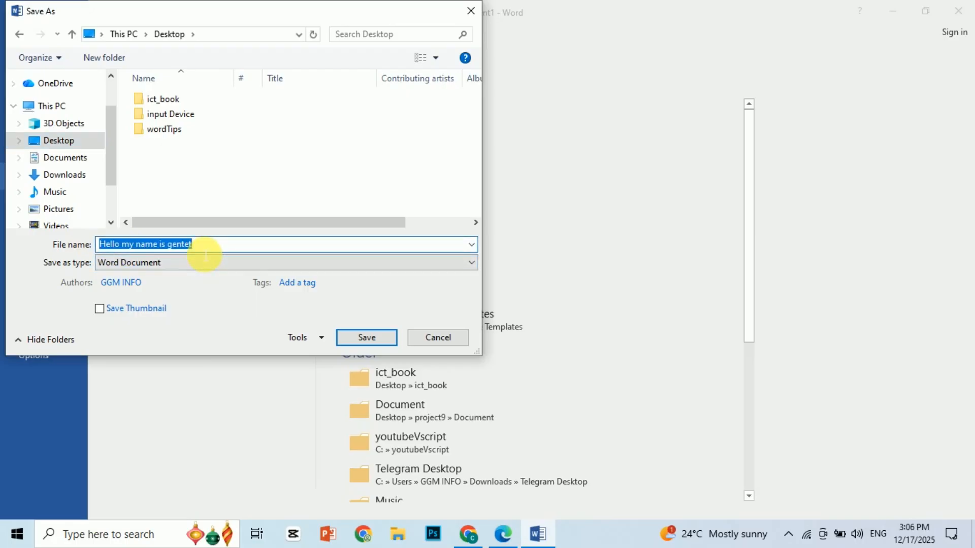
key("BackSpace")
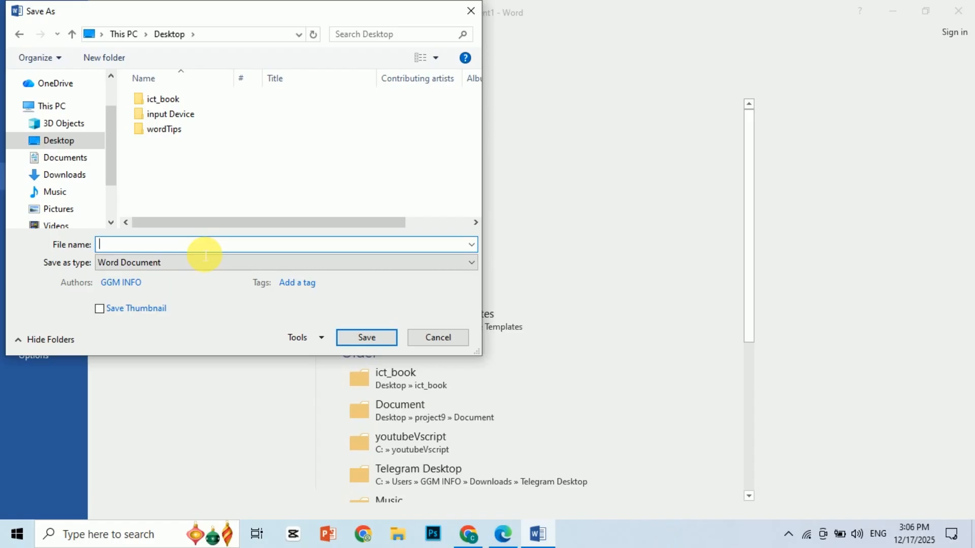
type("ict")
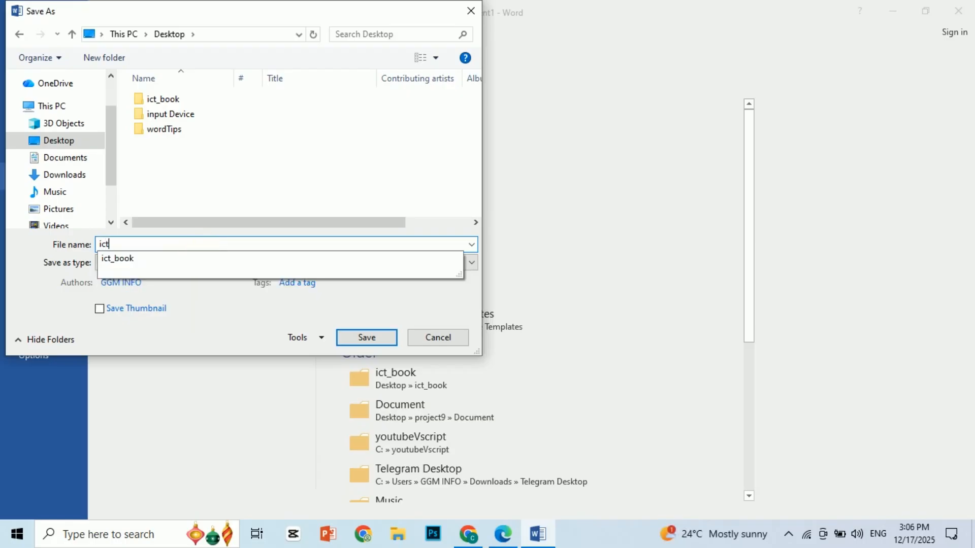
type("e")
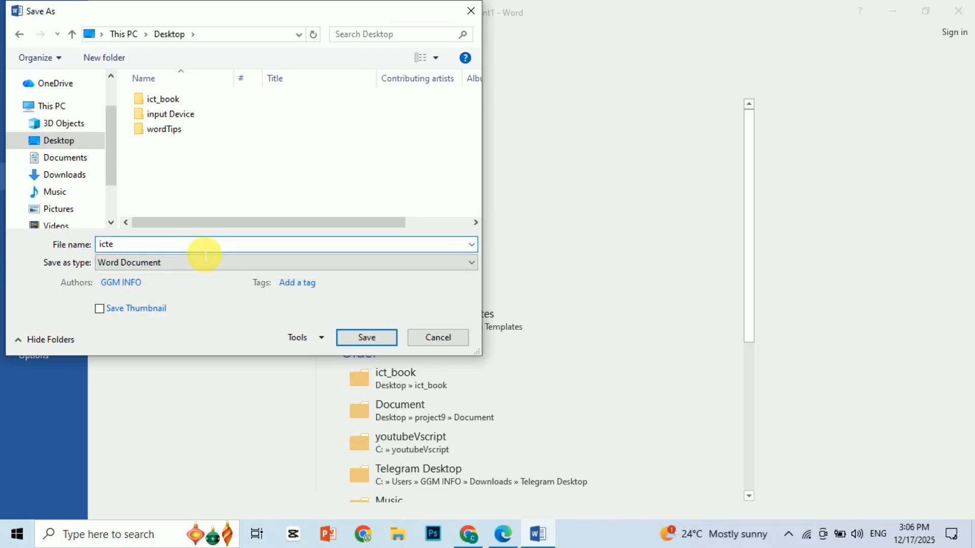
key("BackSpace")
type("grou")
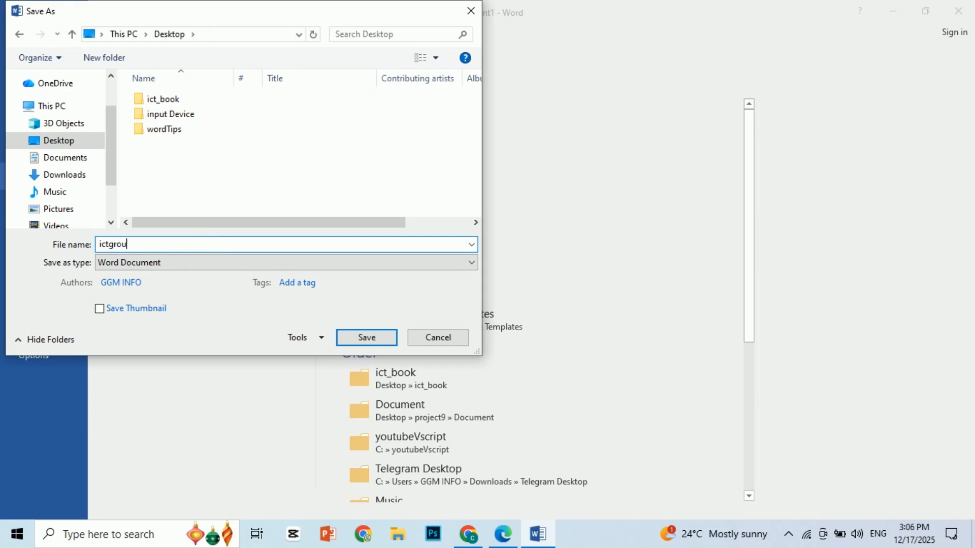
type("pwork")
left_click(123, 264)
left_click(123, 263)
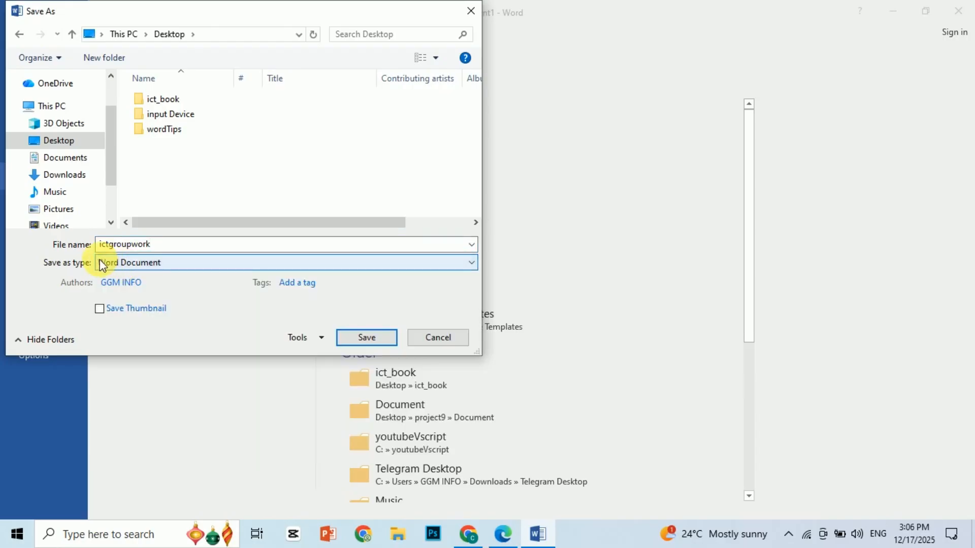
left_click(367, 338)
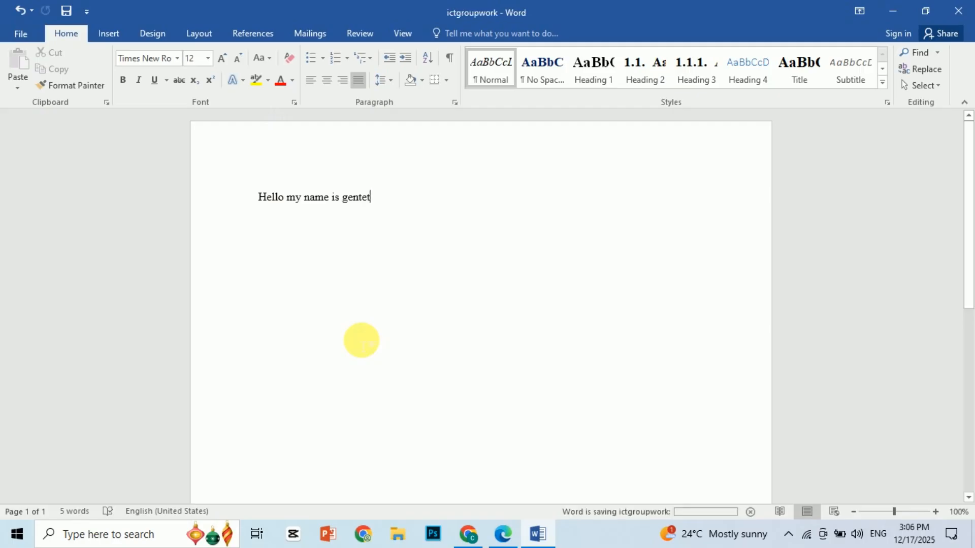
- Restore down and maximize the Word window twice, and minimize it and bring it back to the screen
left_click(925, 10)
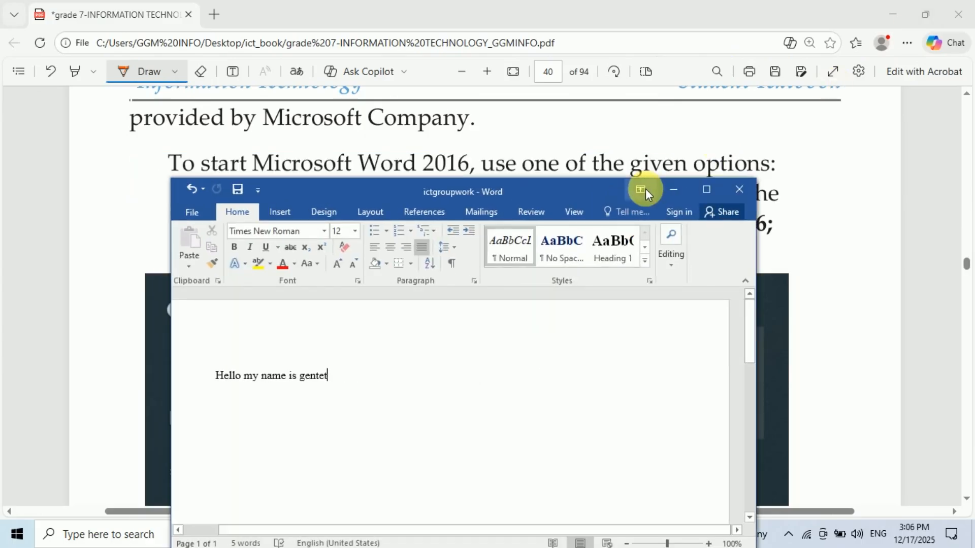
left_click(707, 190)
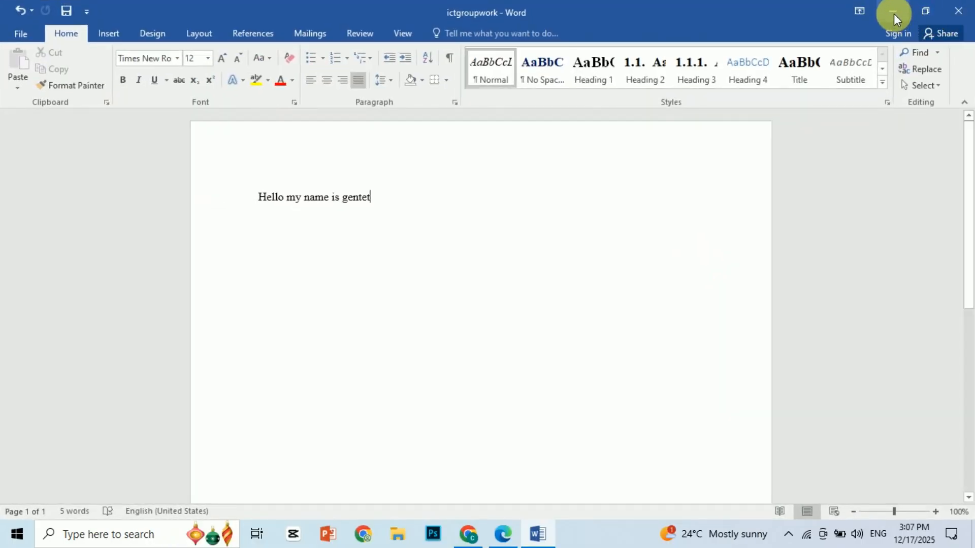
left_click(922, 11)
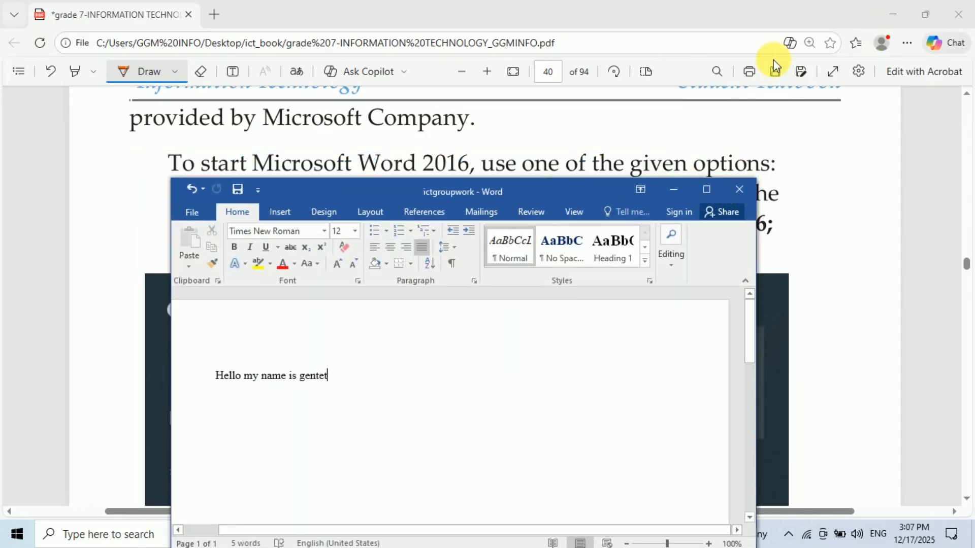
left_click(707, 190)
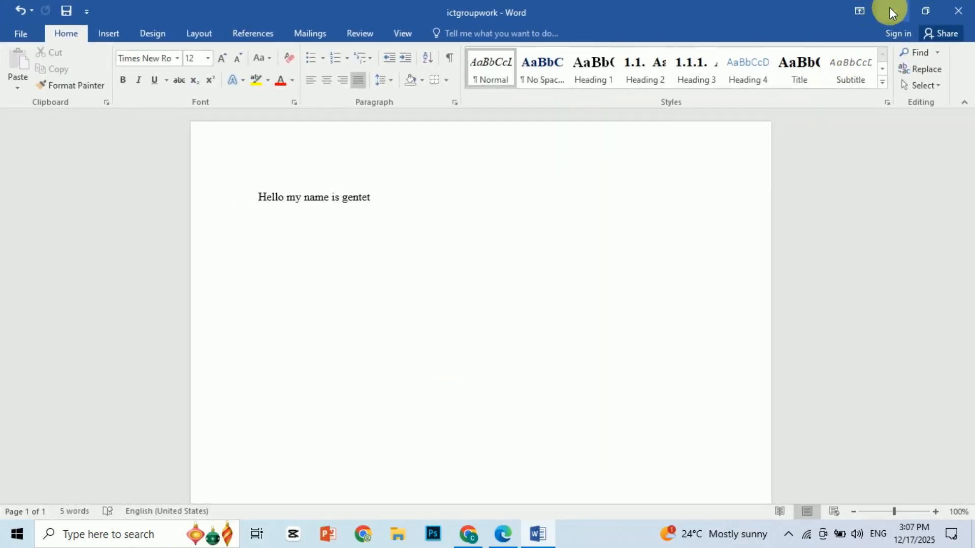
left_click(891, 5)
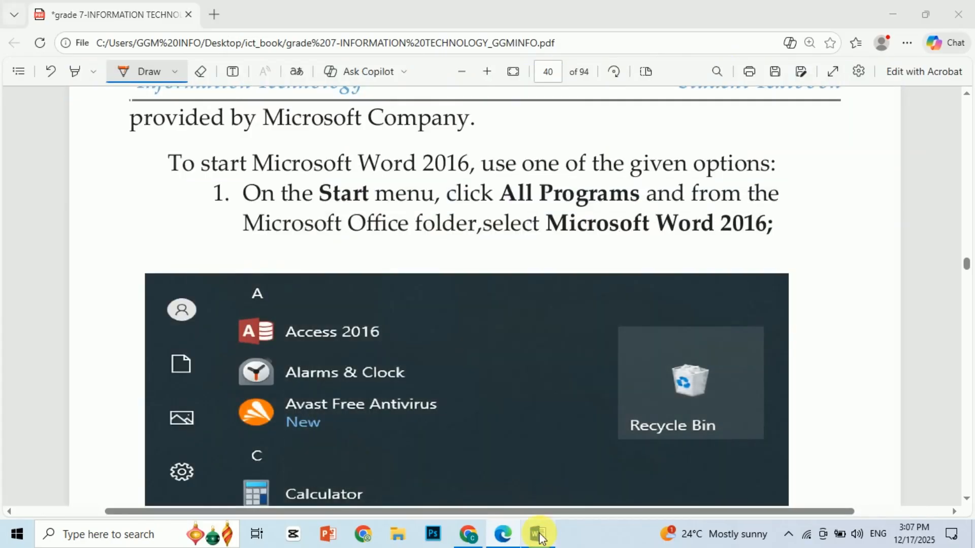
left_click(538, 535)
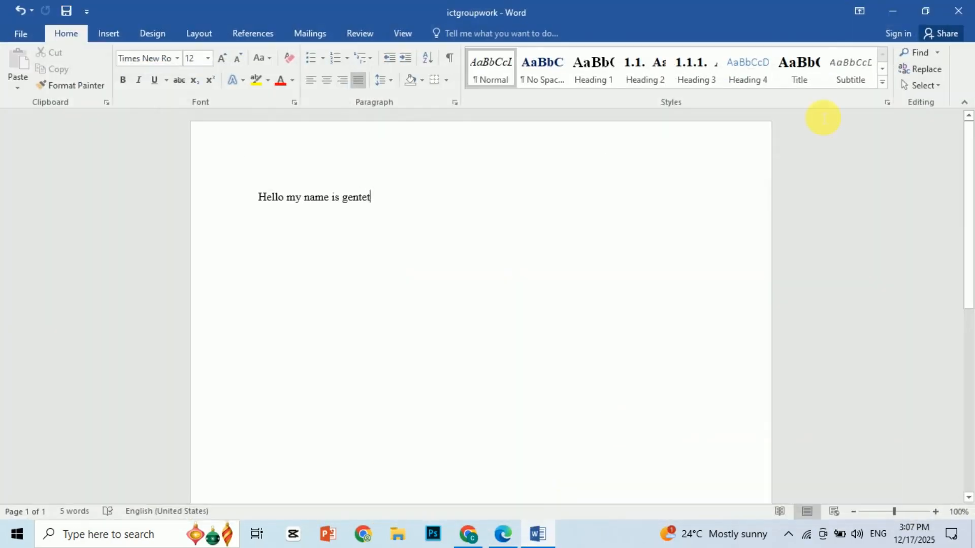
- Close the document and check the saved ictgroupwork file by opening it from the desktop and closing it again
left_click(958, 11)
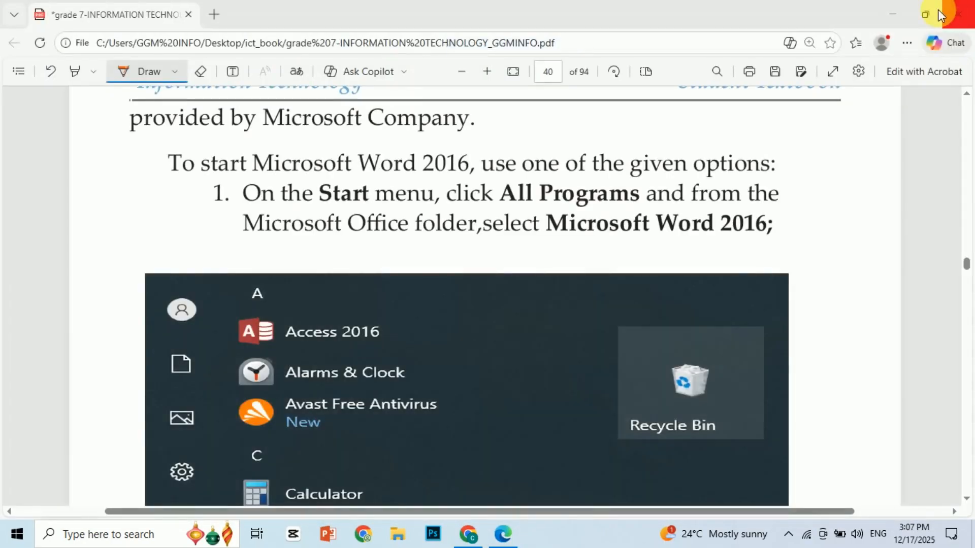
left_click(892, 16)
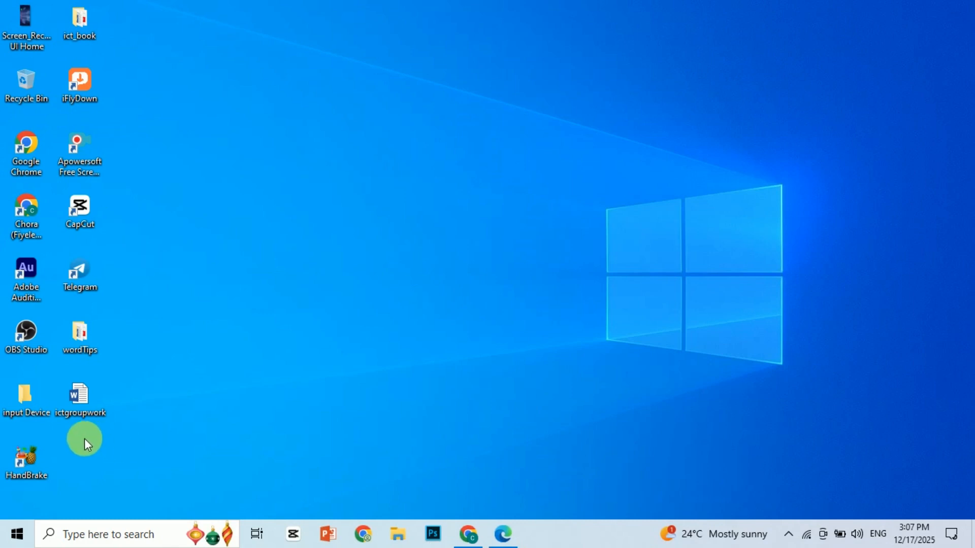
double_click(77, 395)
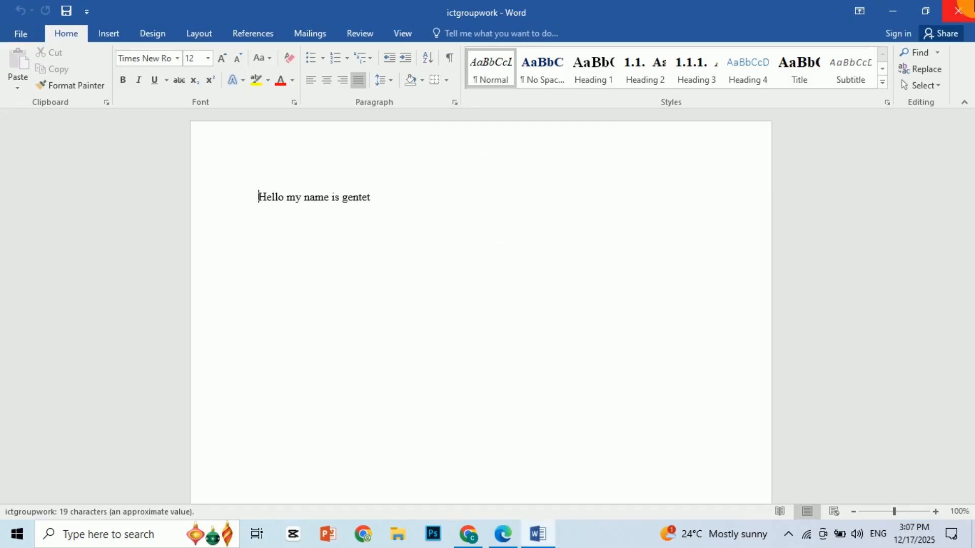
left_click(959, 10)
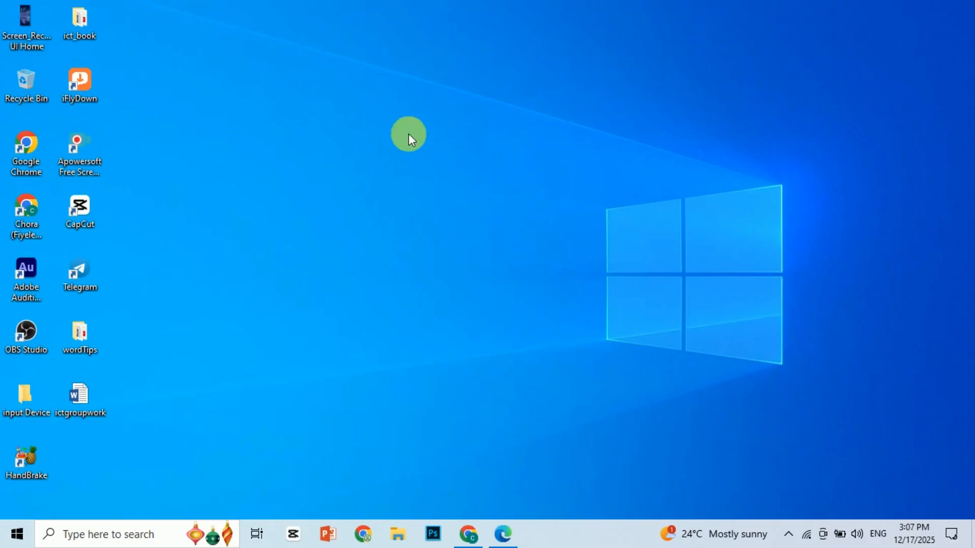
- Create a new Microsoft Word document on the desktop and name it gh
right_click(329, 137)
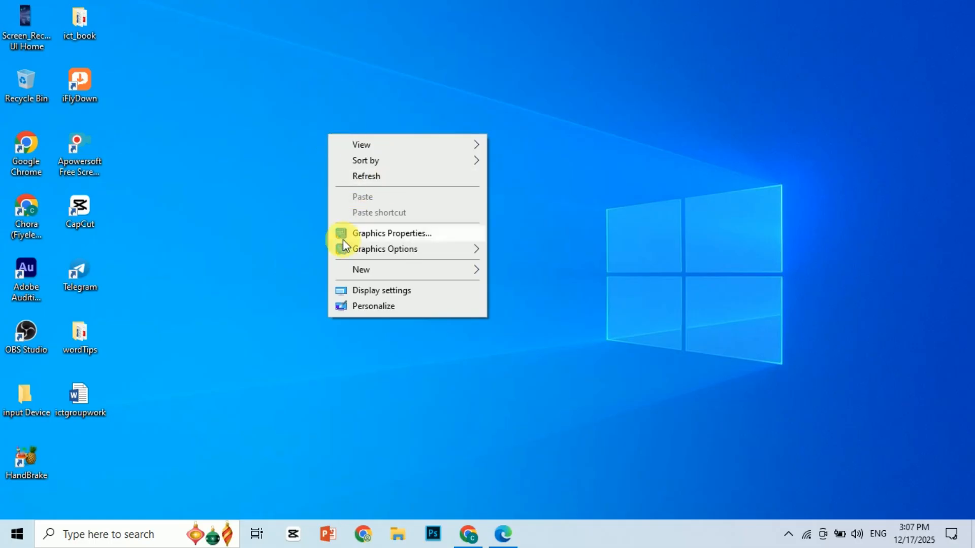
mouse_move(367, 273)
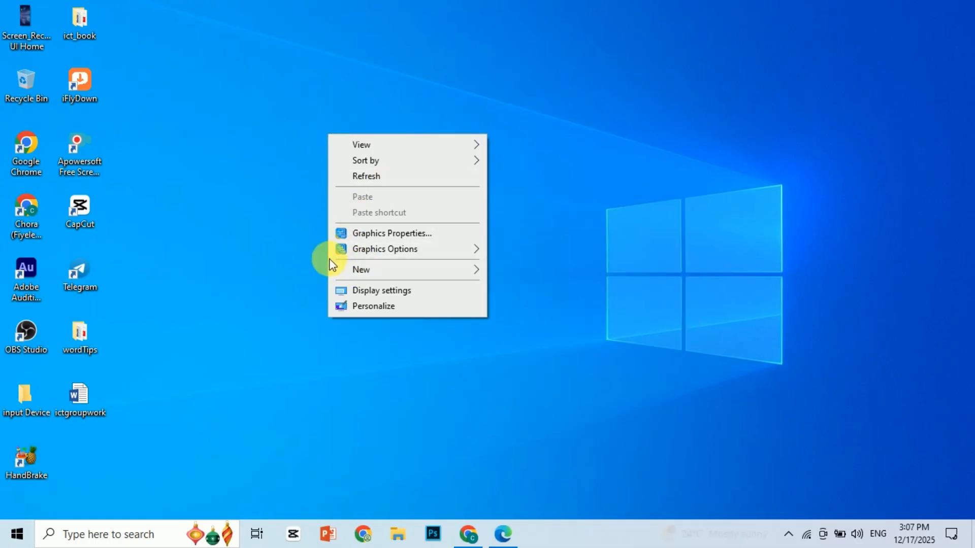
mouse_move(402, 272)
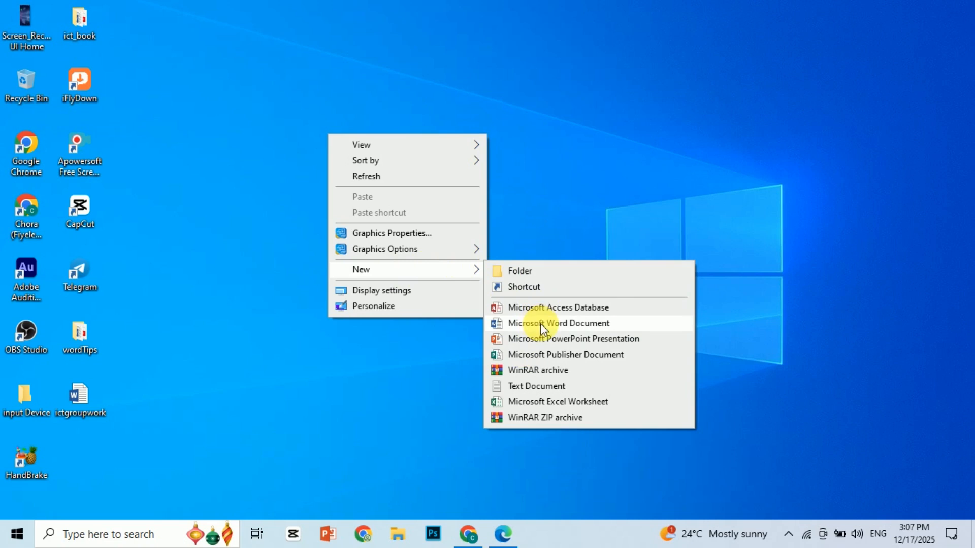
left_click(555, 325)
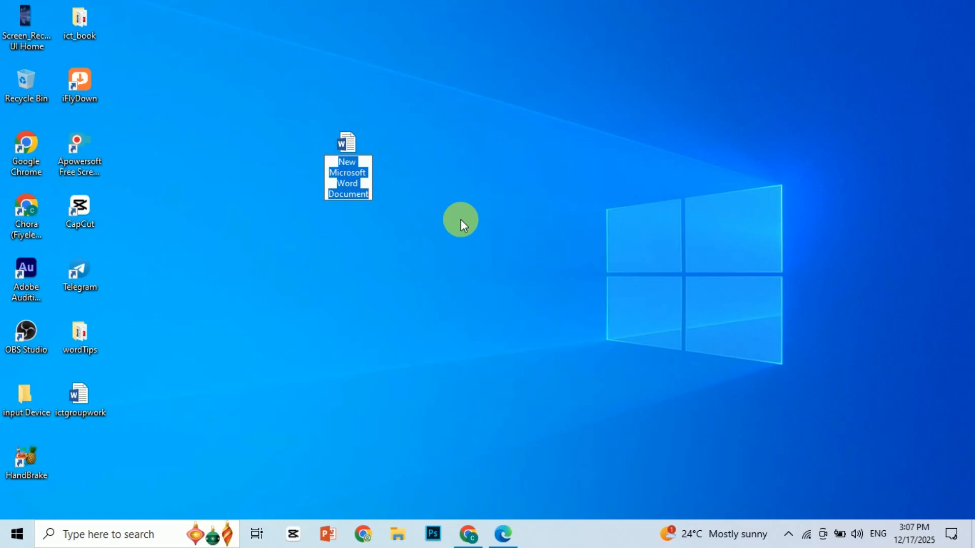
type("gh")
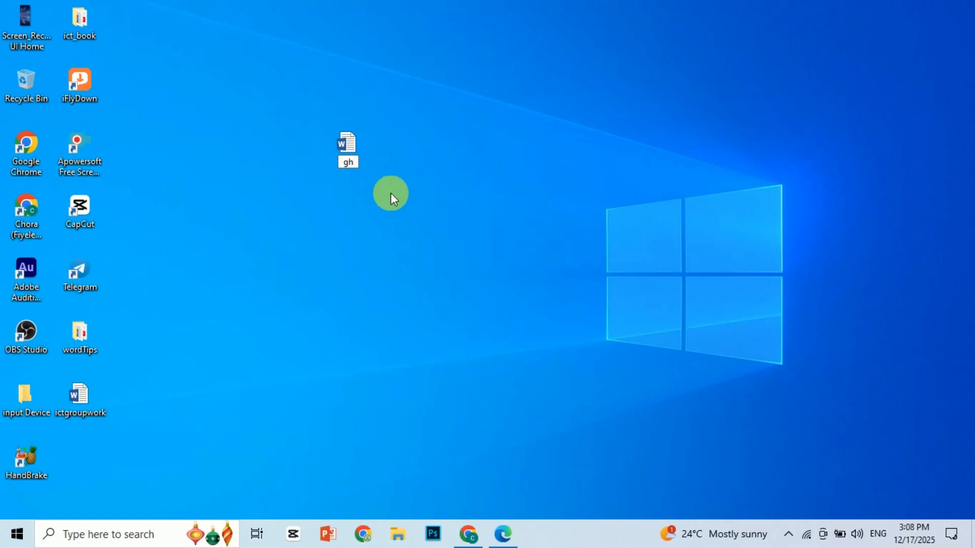
key("Return")
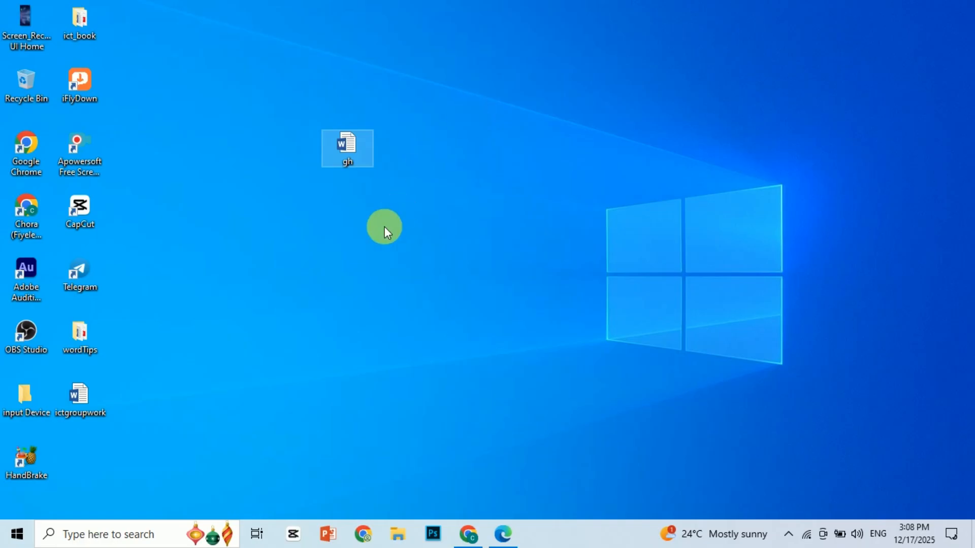
- Open the gh document, enter the sample text ljlkjfdljfsdk and minimize the document
double_click(350, 144)
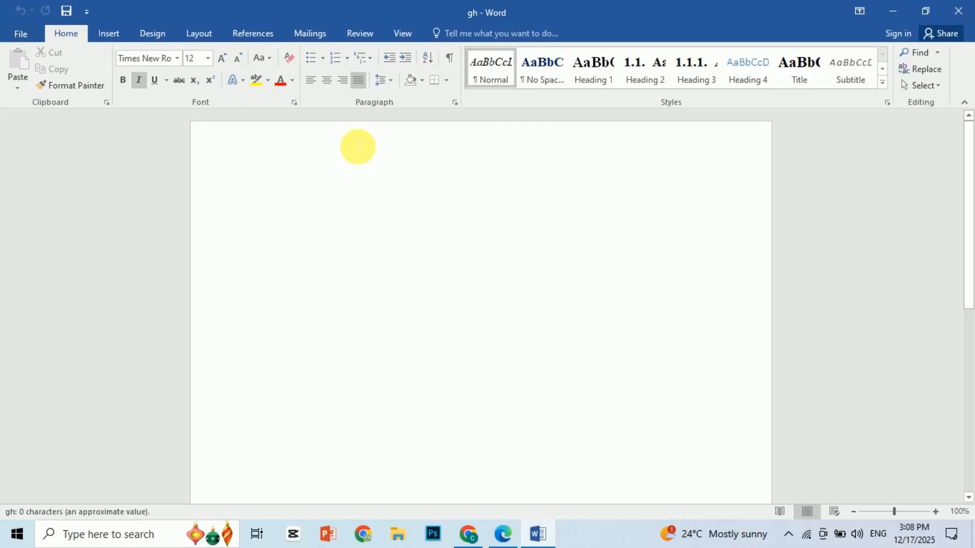
type("ljlkjfdljfsdk")
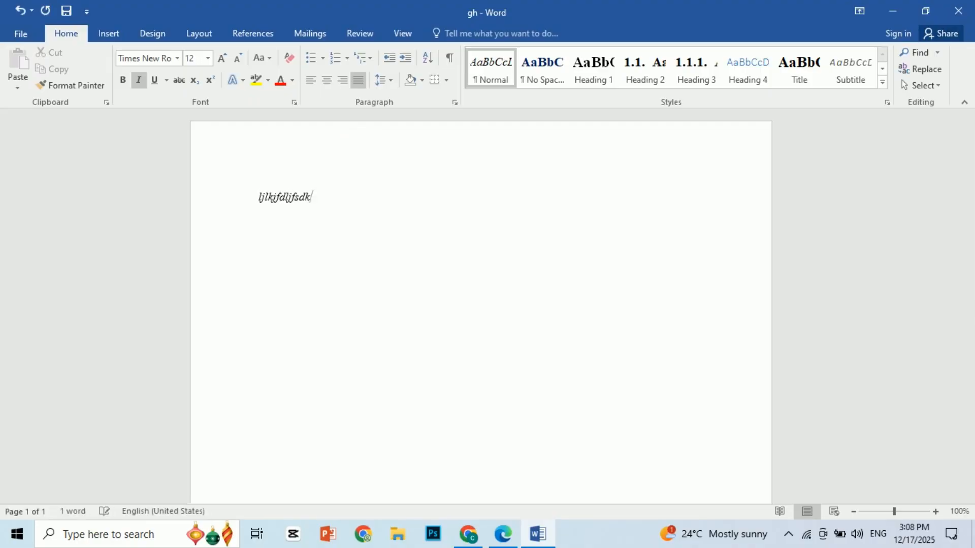
left_click(893, 11)
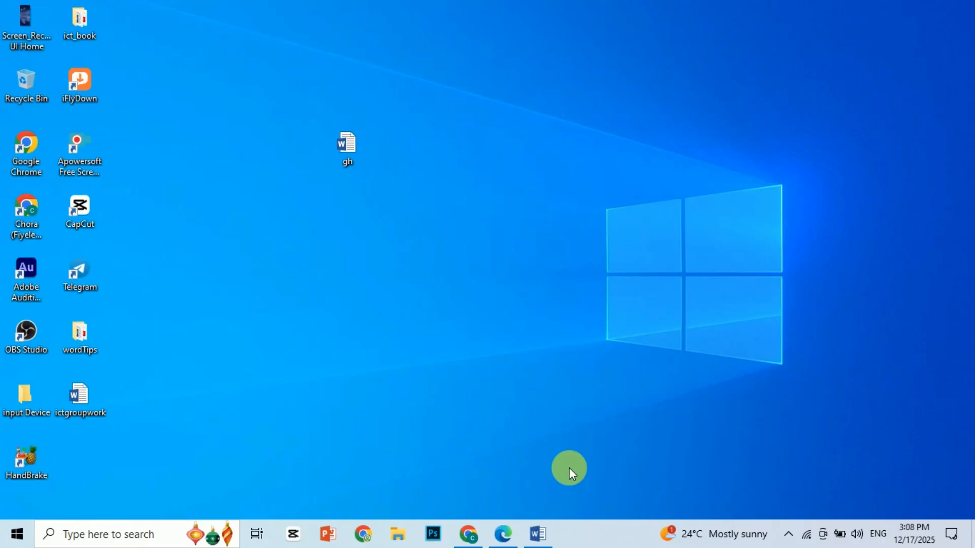
- Search Windows for word to show how the application is found, and dismiss the search
left_click(57, 542)
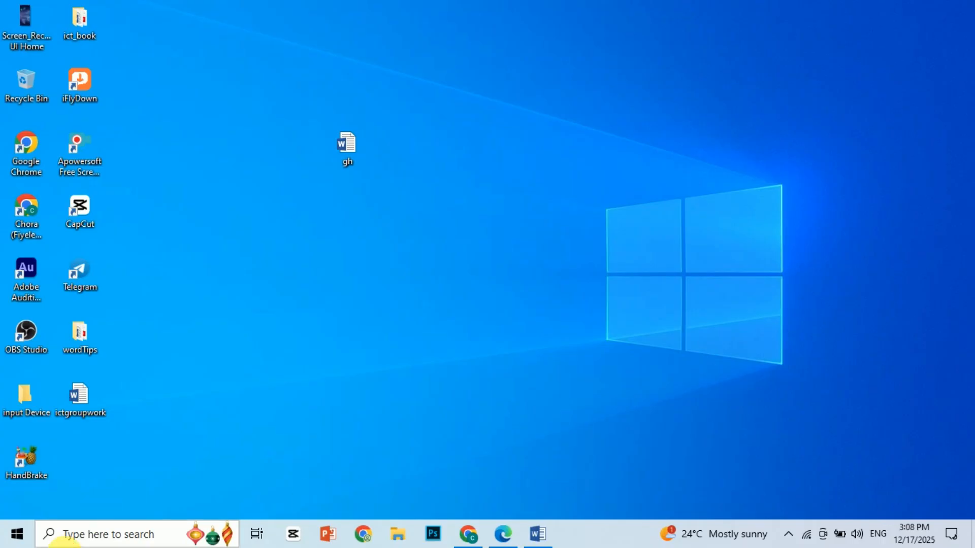
type("word")
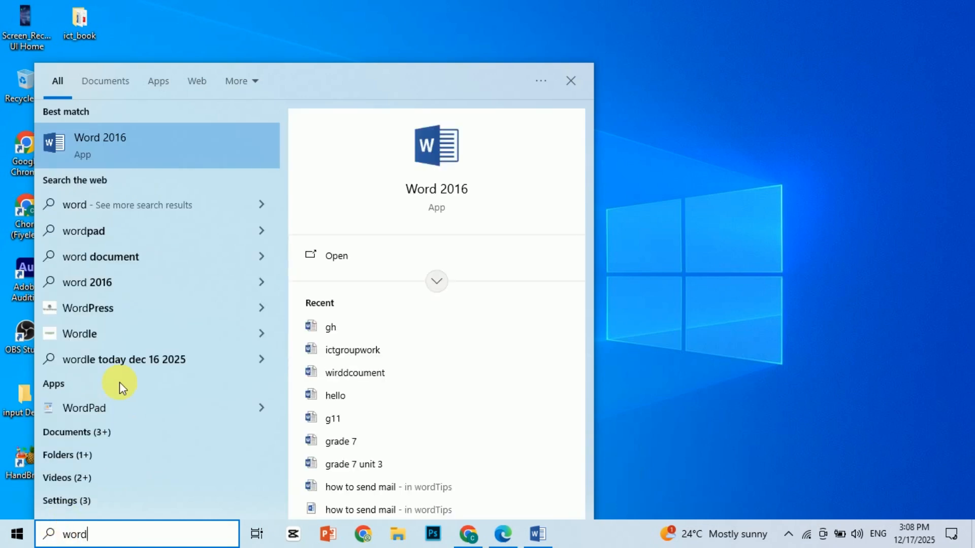
left_click(801, 355)
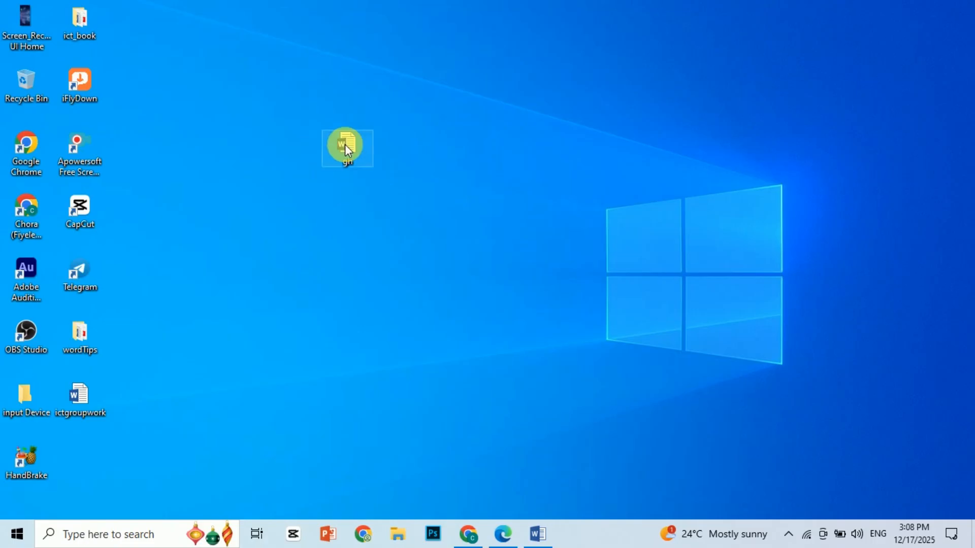
- Bring the gh document back to the screen and replace its sample text with Hello student
left_click(540, 533)
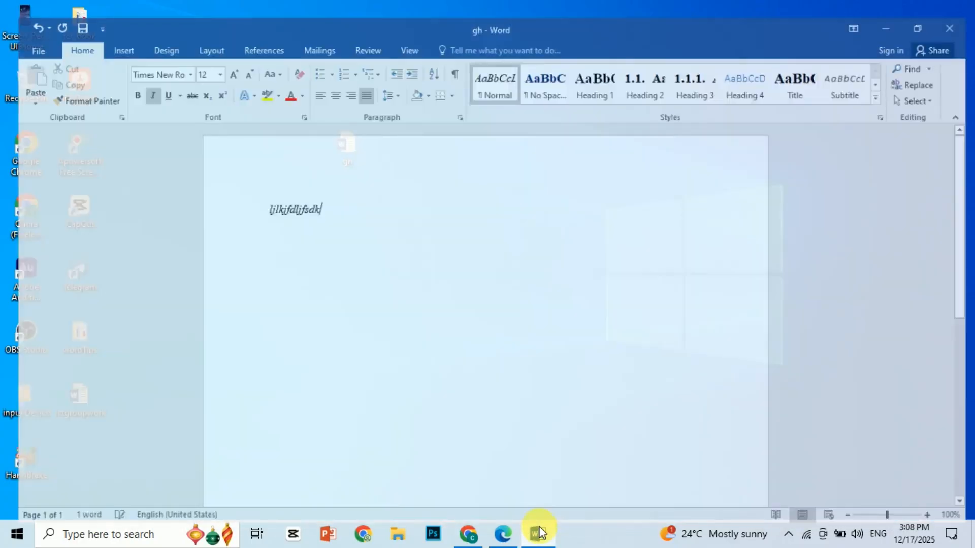
key("BackSpace")
key("BackSpace")
key("BackSpace")
key("BackSpace")
key("BackSpace")
key("BackSpace")
key("BackSpace")
key("BackSpace")
key("BackSpace")
key("BackSpace")
key("BackSpace")
key("BackSpace")
key("BackSpace")
type("hello student")
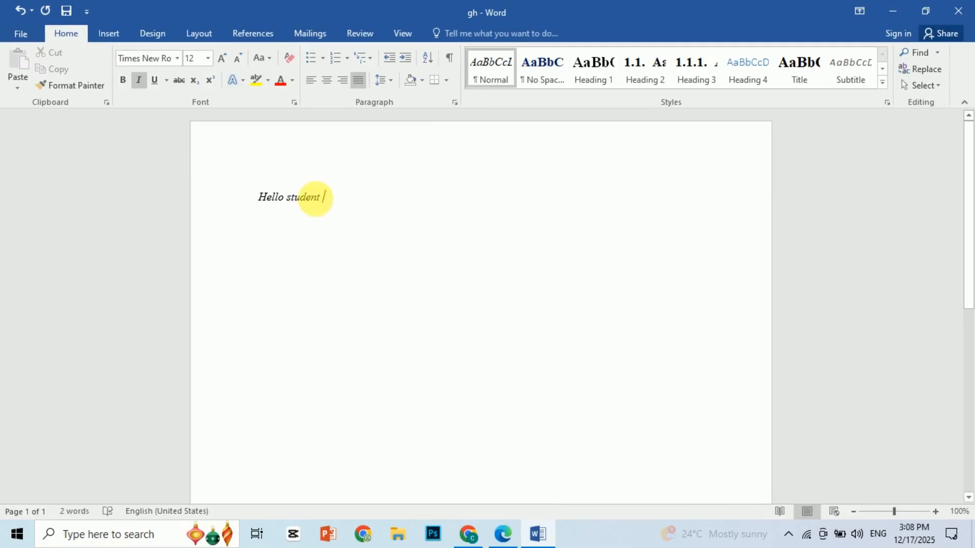
- Make the Hello student text bold and underlined, with a font size of 28
left_click_drag(331, 200, 187, 173)
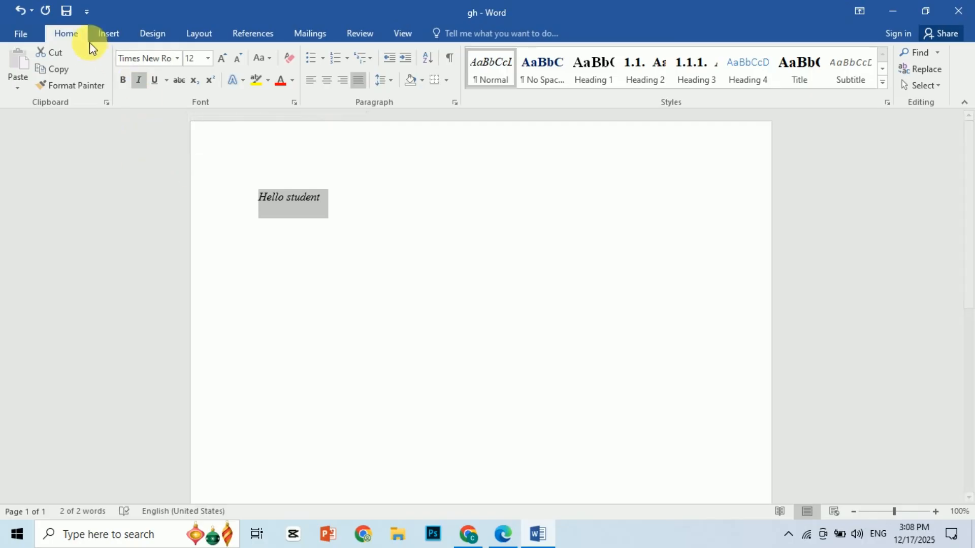
left_click(123, 80)
left_click(154, 80)
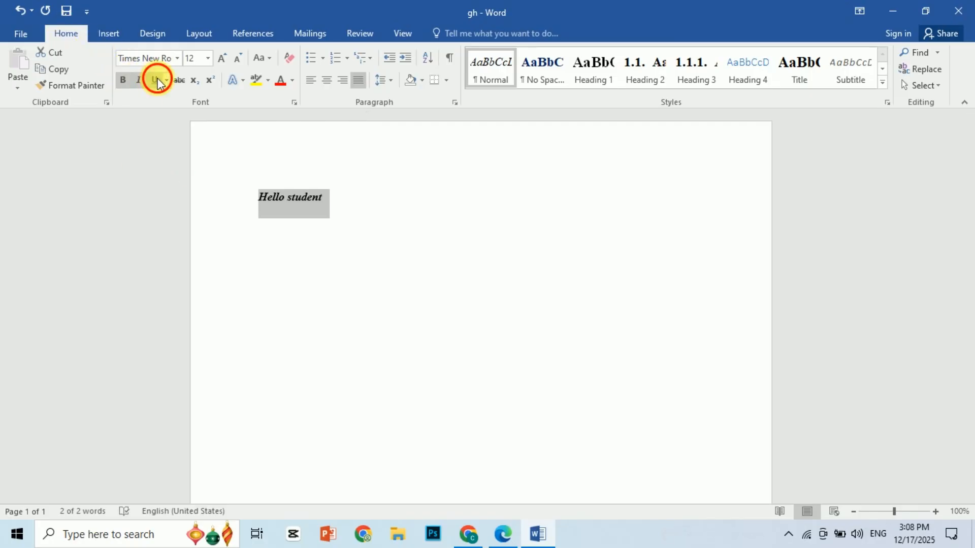
left_click(208, 58)
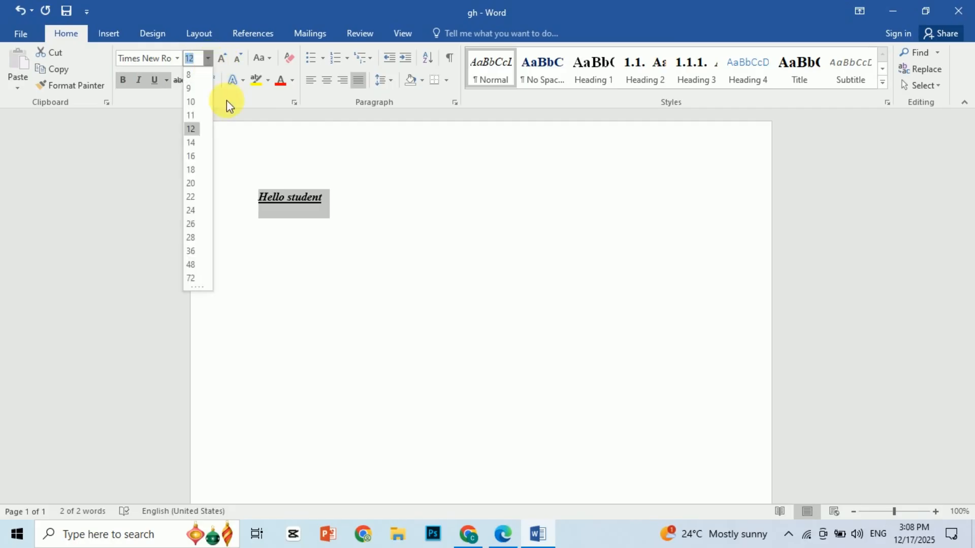
left_click(192, 238)
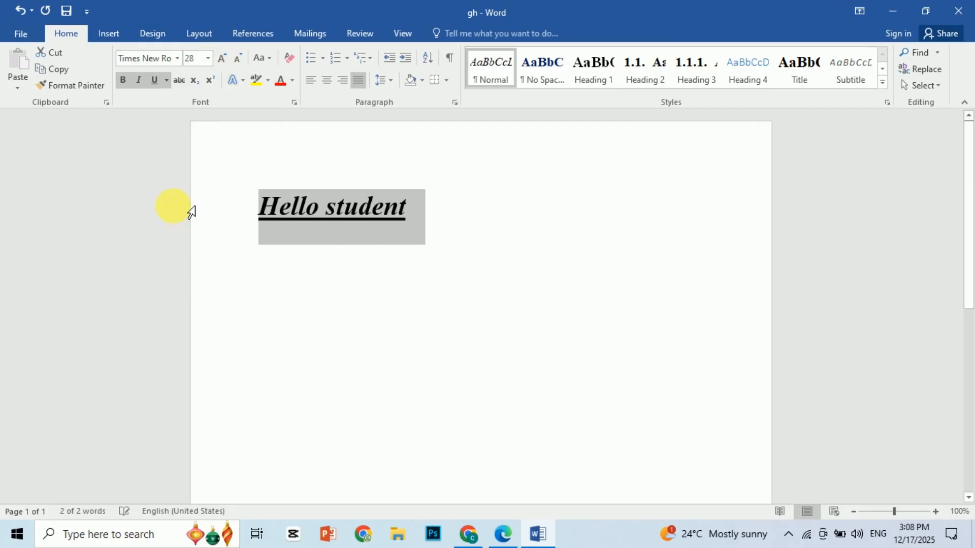
- Change the font of the Hello student text to AbnetZethion and its font color to red
left_click(179, 59)
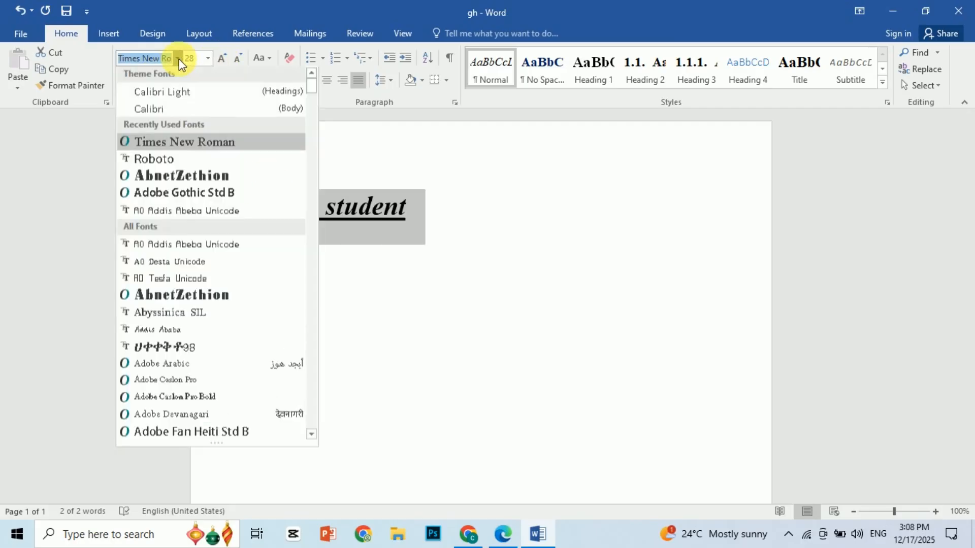
left_click(194, 179)
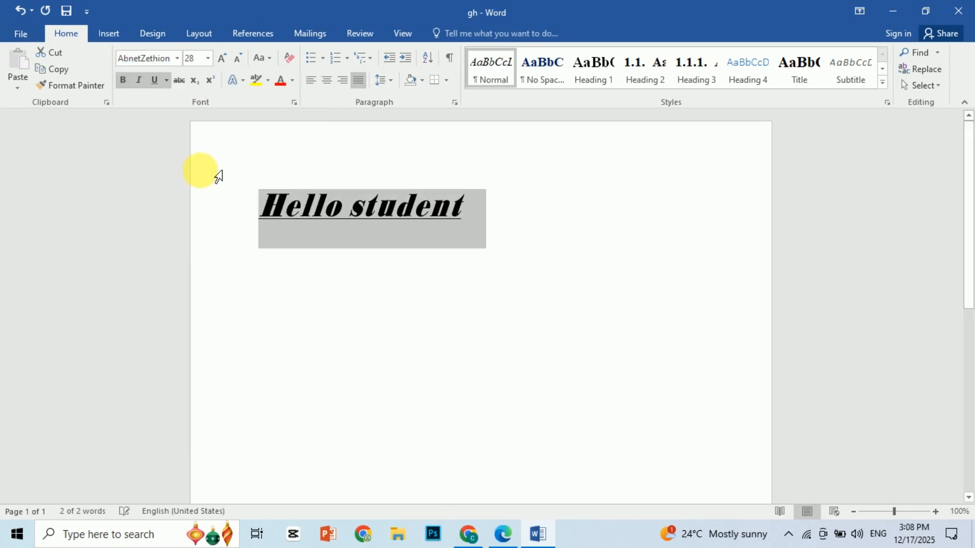
left_click(282, 85)
left_click(292, 81)
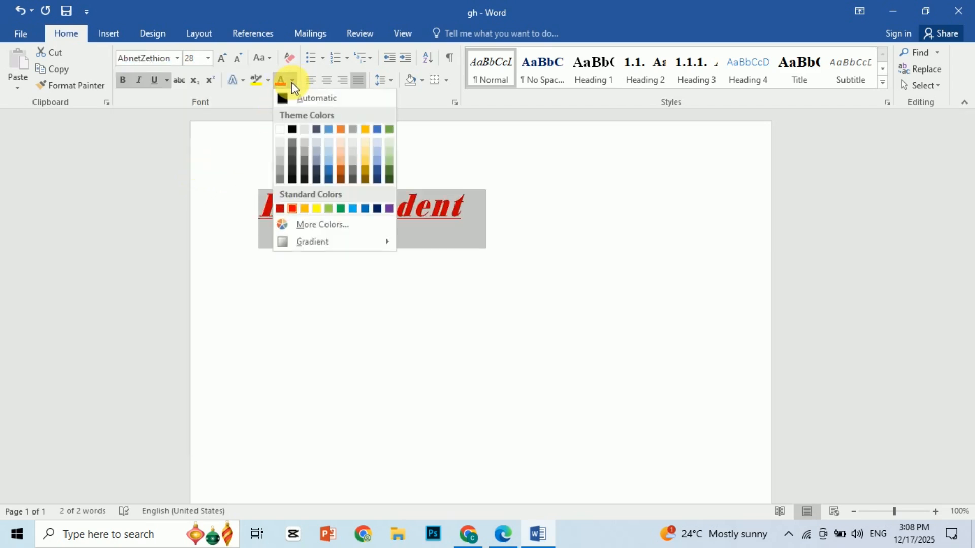
left_click(292, 209)
left_click(387, 166)
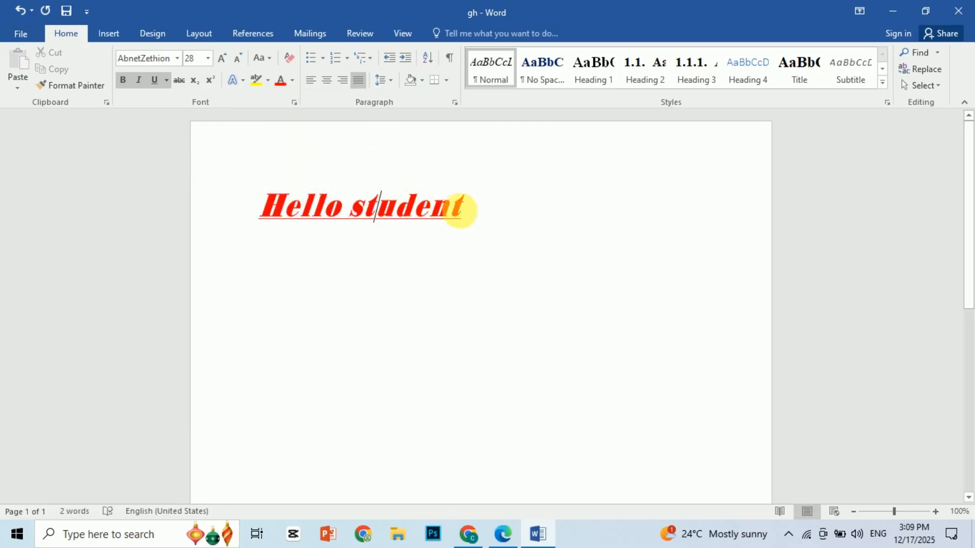
- Insert a table with five columns and four rows after the Hello student text
left_click(492, 211)
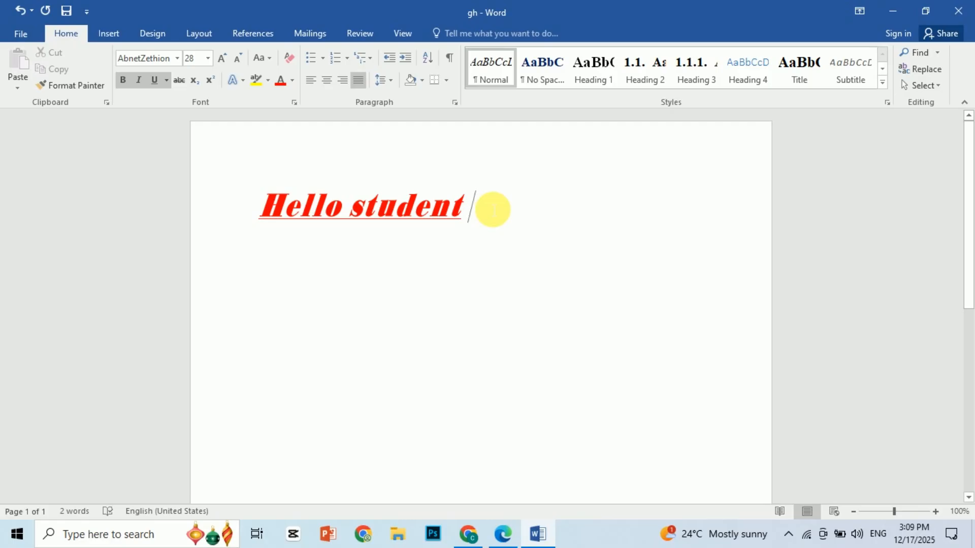
left_click(110, 35)
left_click(94, 90)
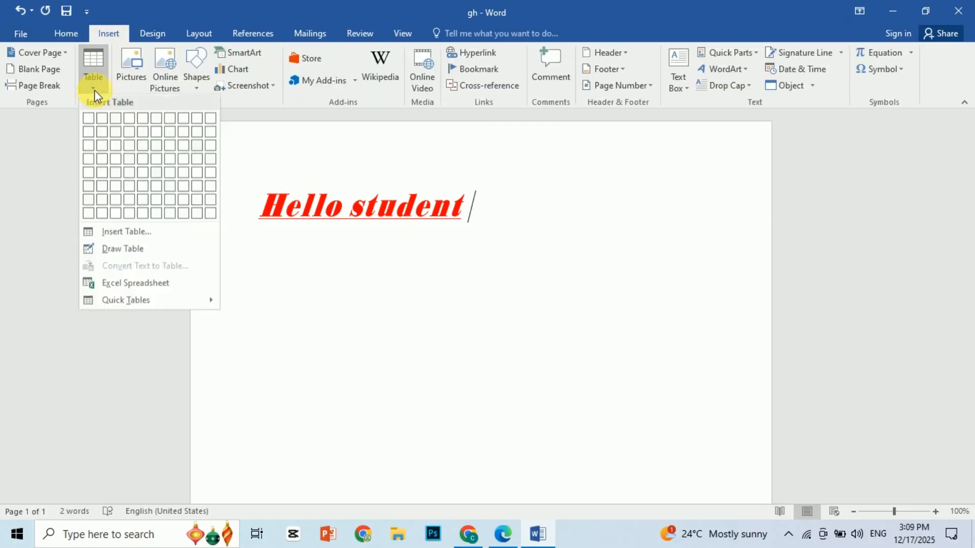
left_click(145, 157)
- Insert the chorabanner picture from the Pictures folder into the first cell of the table
left_click(68, 34)
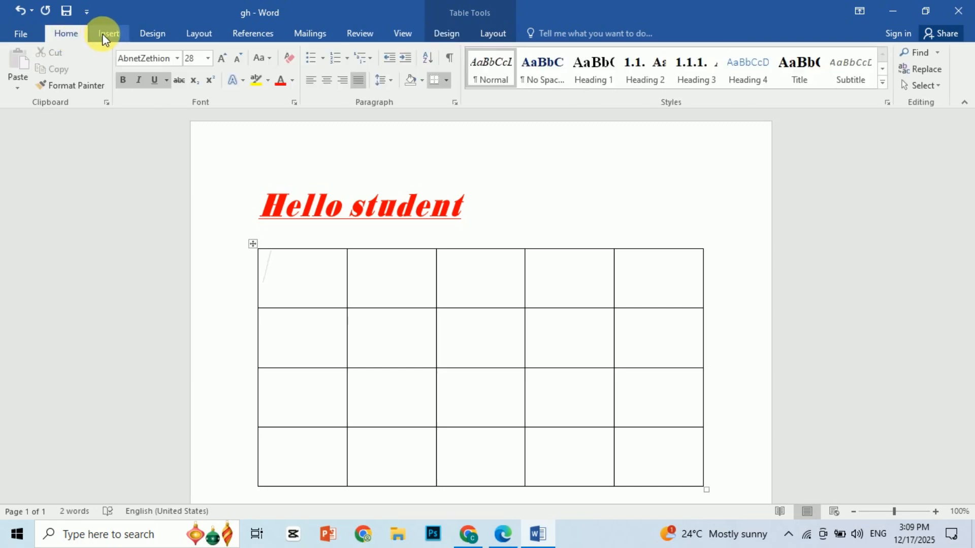
left_click(112, 35)
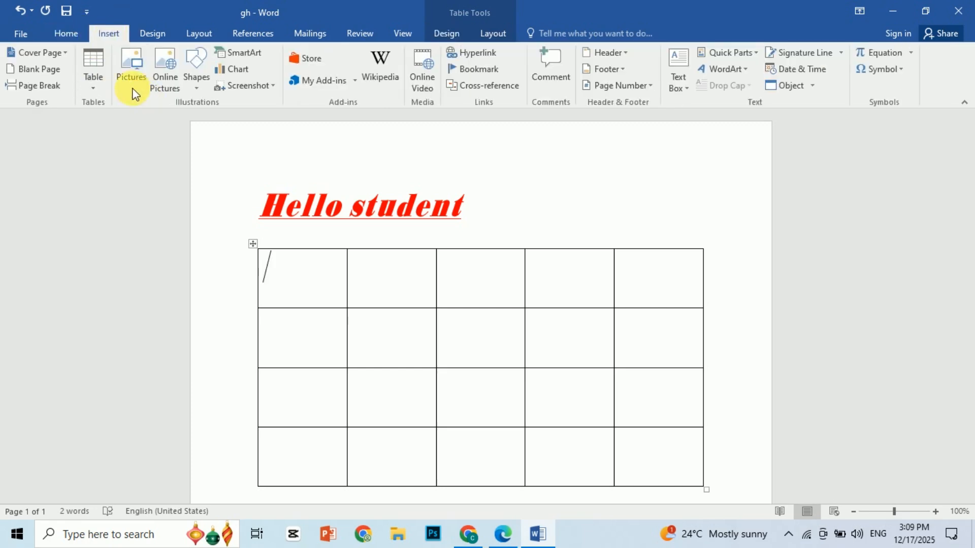
left_click(125, 74)
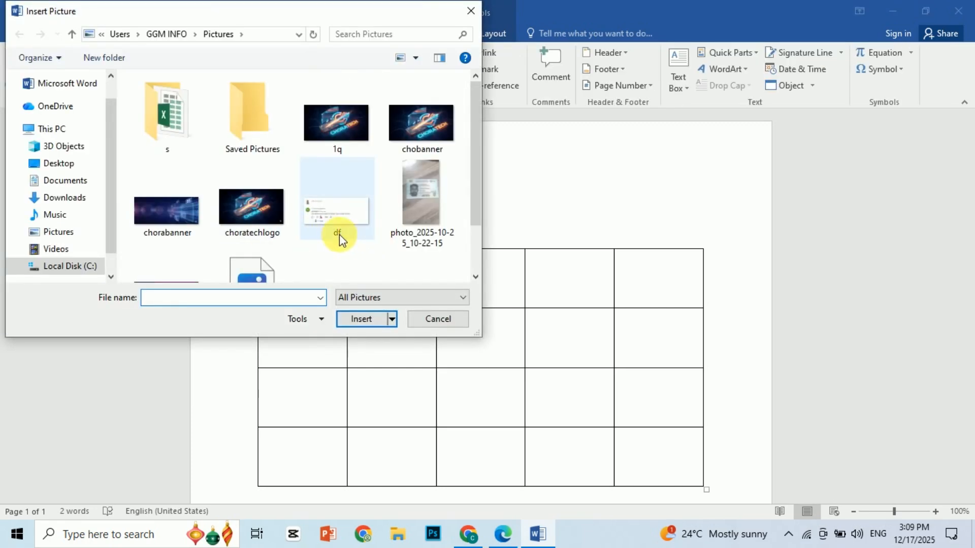
left_click(157, 211)
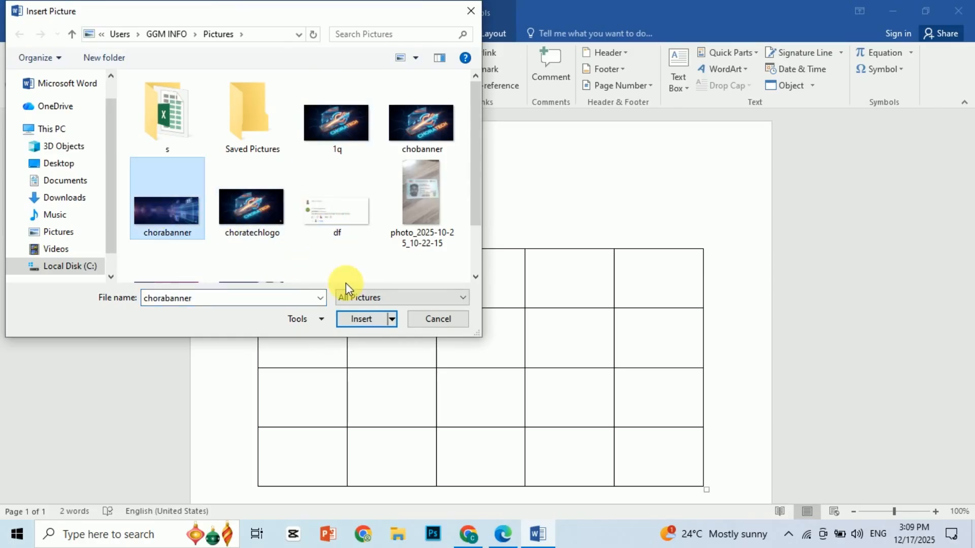
left_click(361, 318)
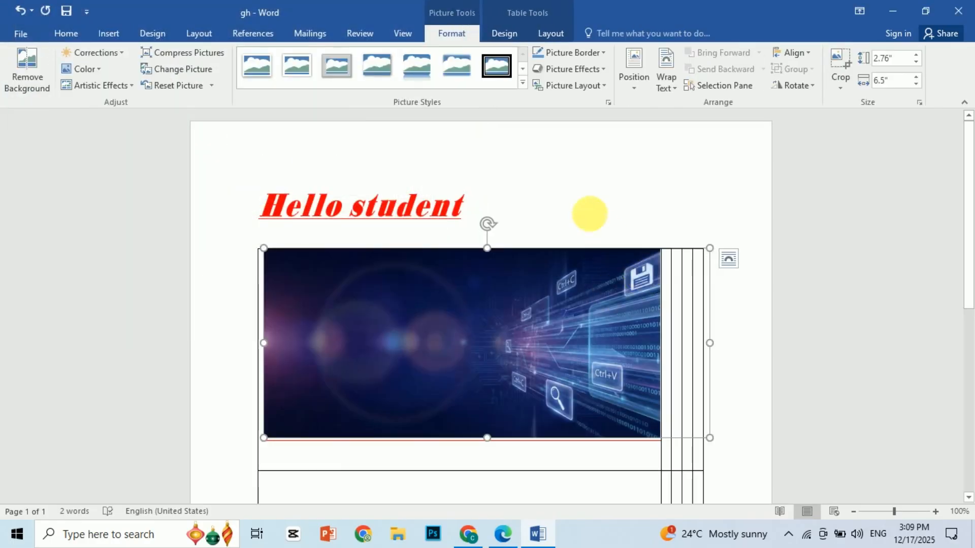
- Place the cursor after the Hello student text and open the gallery of shapes for insertion
left_click(577, 202)
left_click(110, 34)
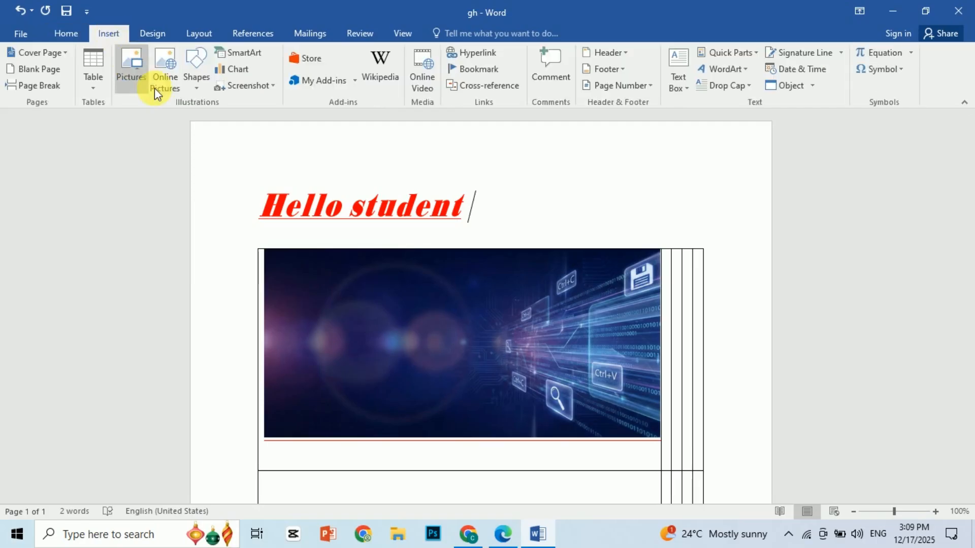
left_click(194, 81)
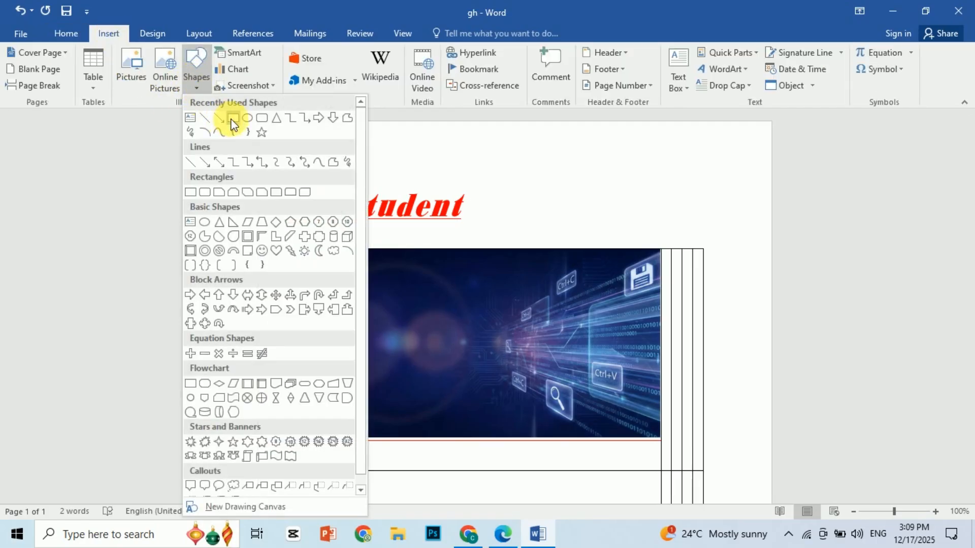
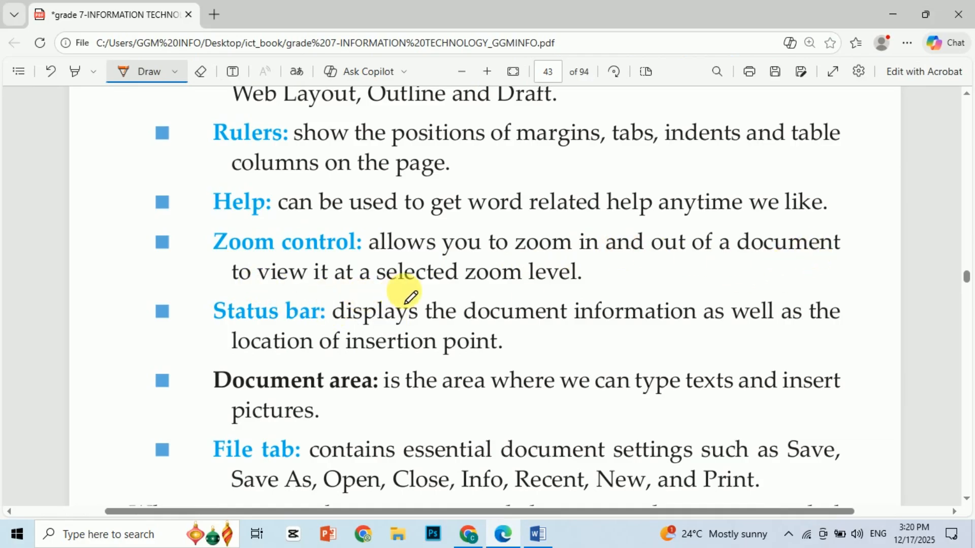
- Switch to the grade 7 document in Word and enlarge its view to 140%
left_click(538, 534)
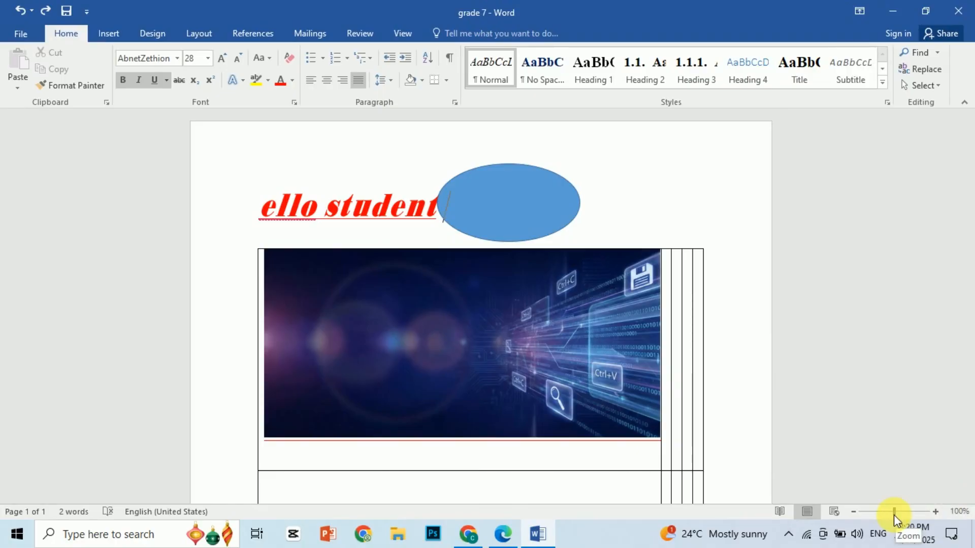
left_click(936, 512)
left_click(936, 512)
left_click(936, 511)
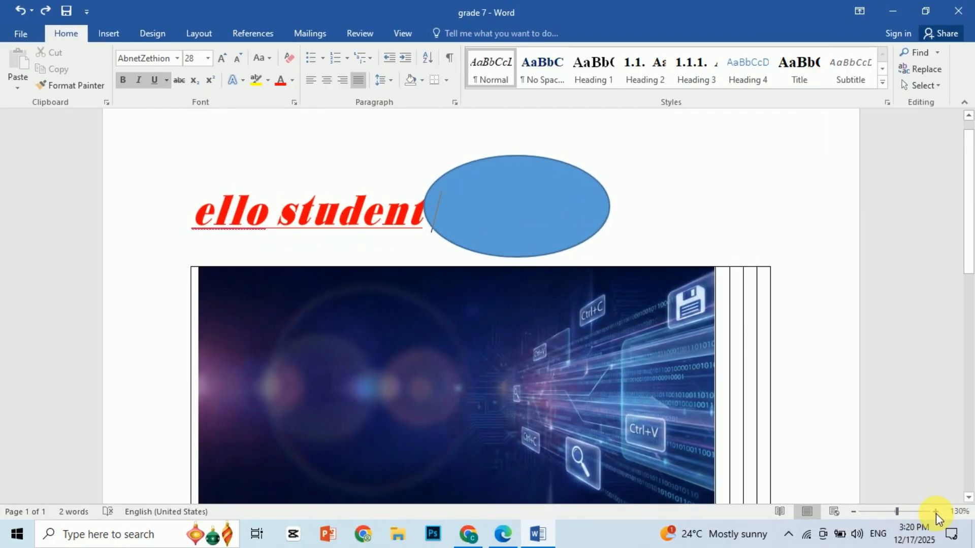
left_click(936, 512)
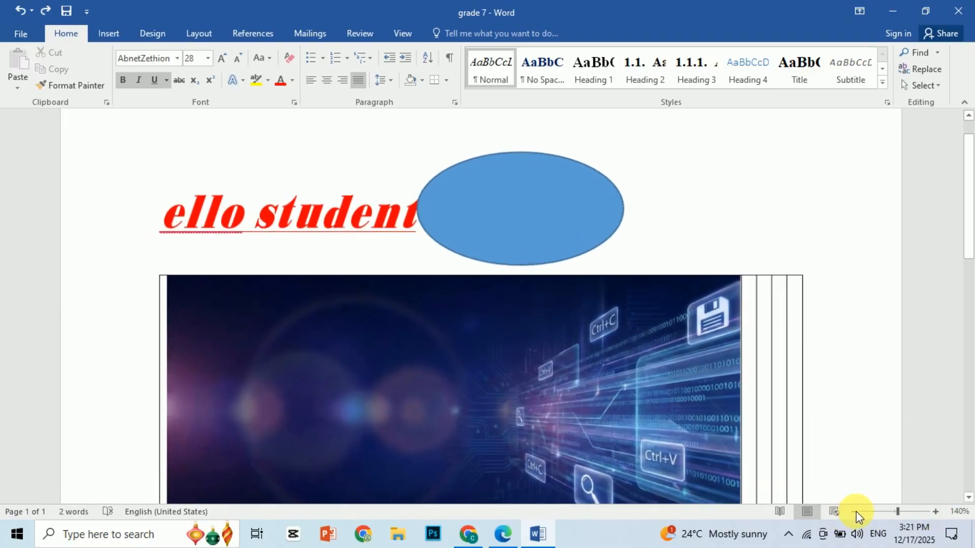
- Zoom out of the document, zoom back in to 120%, and reduce the view to 96%
left_click(856, 512)
left_click(856, 512)
left_click(856, 511)
left_click(857, 512)
left_click(857, 511)
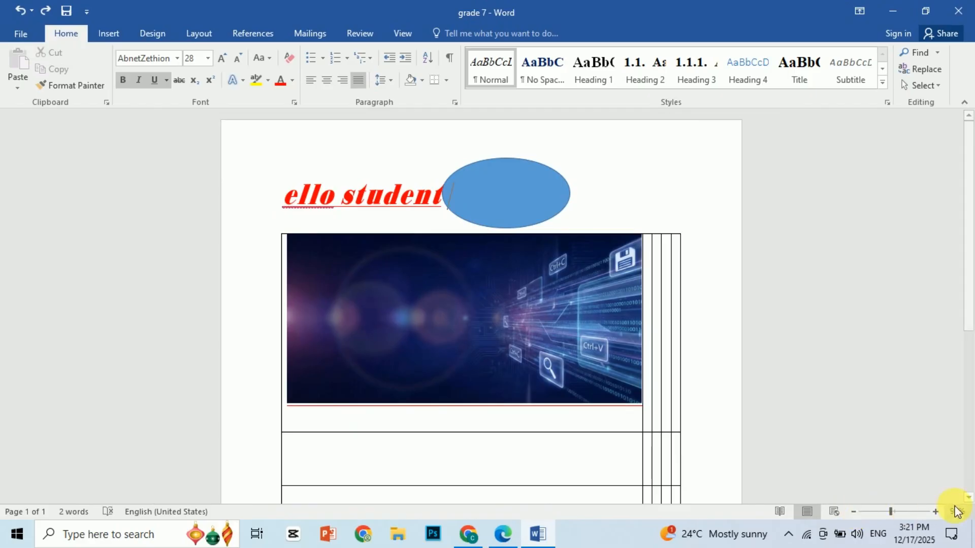
left_click(936, 512)
left_click(936, 512)
left_click(936, 512)
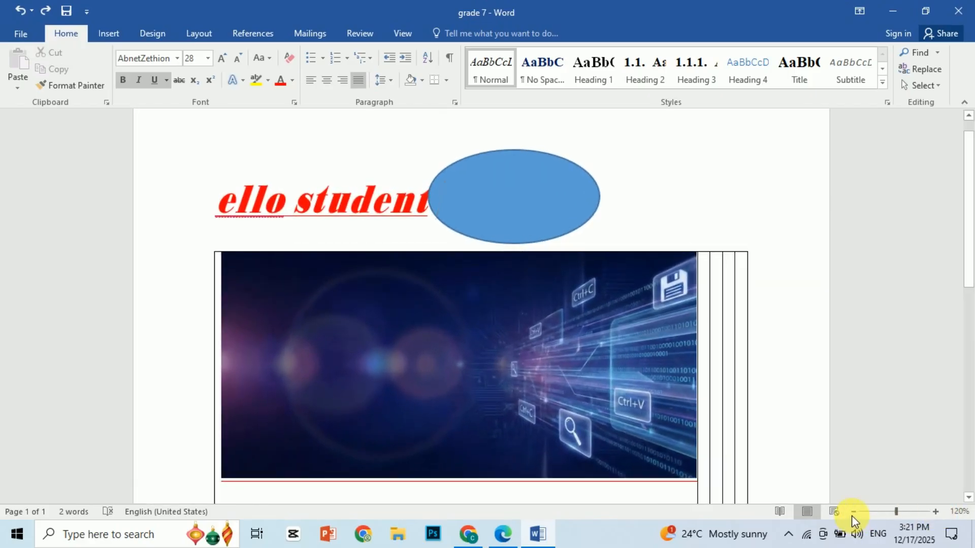
left_click(852, 515)
left_click(852, 515)
left_click(852, 514)
left_click(893, 511)
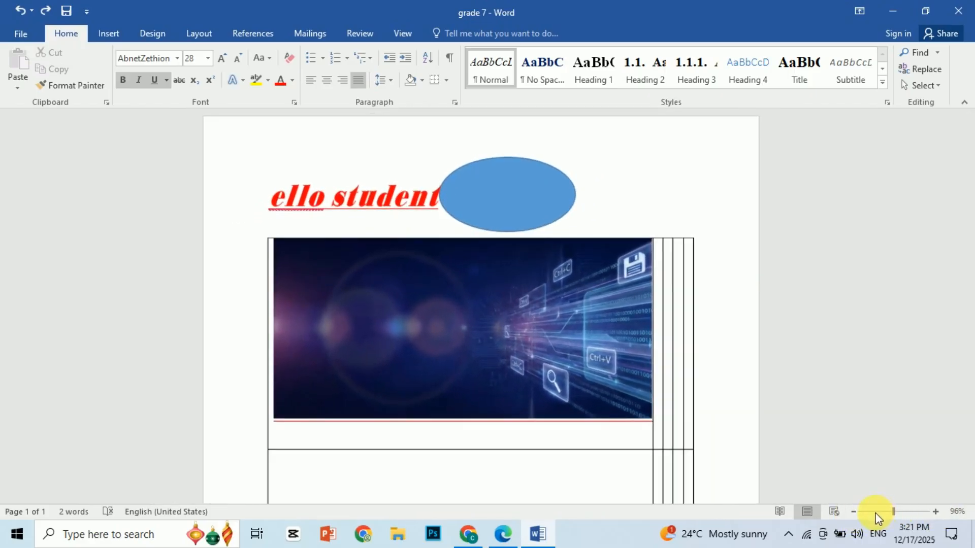
- Enlarge the document view to 156% and bring it back down to 108%
mouse_move(889, 512)
left_mouse_down()
mouse_move(877, 511)
mouse_move(905, 512)
mouse_move(866, 512)
mouse_move(916, 511)
mouse_move(877, 513)
mouse_move(894, 511)
left_mouse_up()
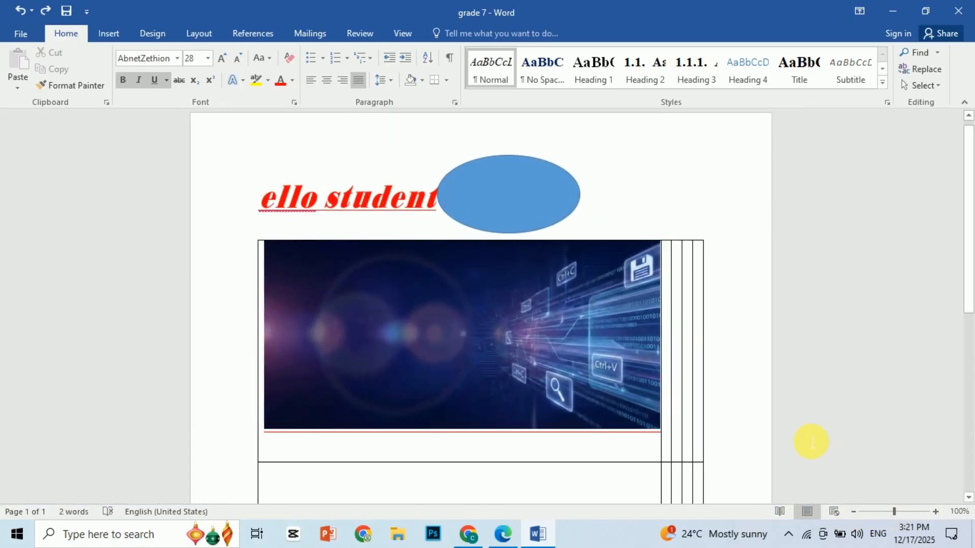
left_click_drag(895, 512, 897, 514)
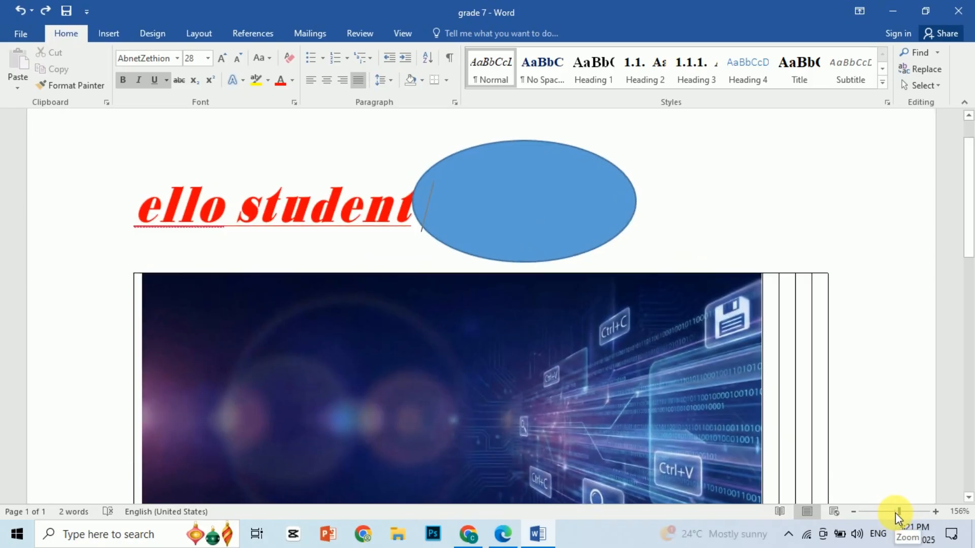
left_click_drag(895, 513, 891, 512)
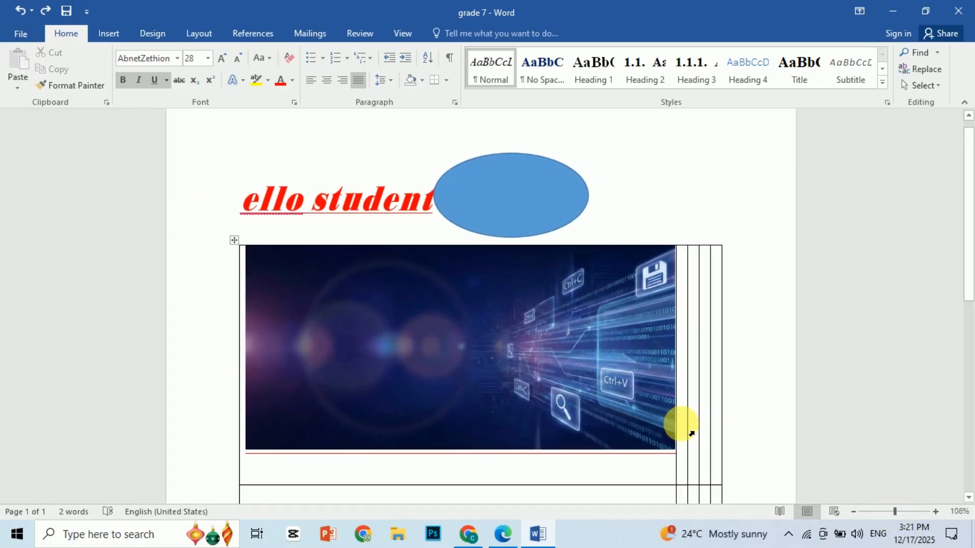
- Read the Status bar and Document area entries in the PDF textbook and examine those parts in the Word document
left_click(504, 533)
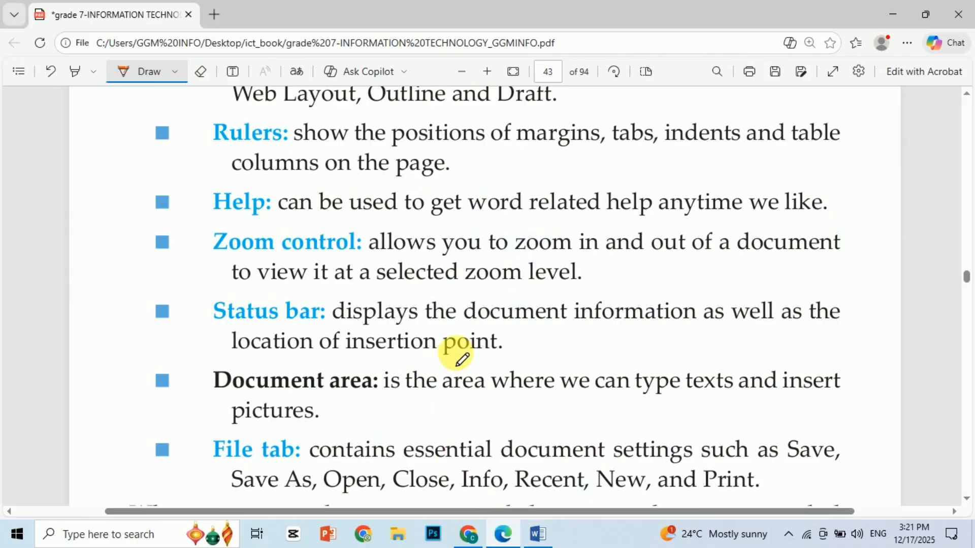
scroll(461, 359, "down", 1)
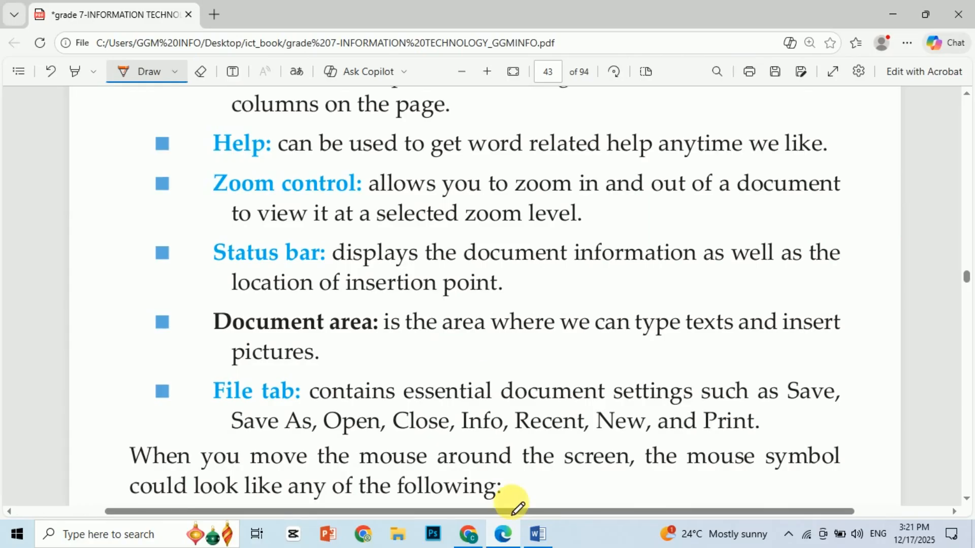
left_click(538, 534)
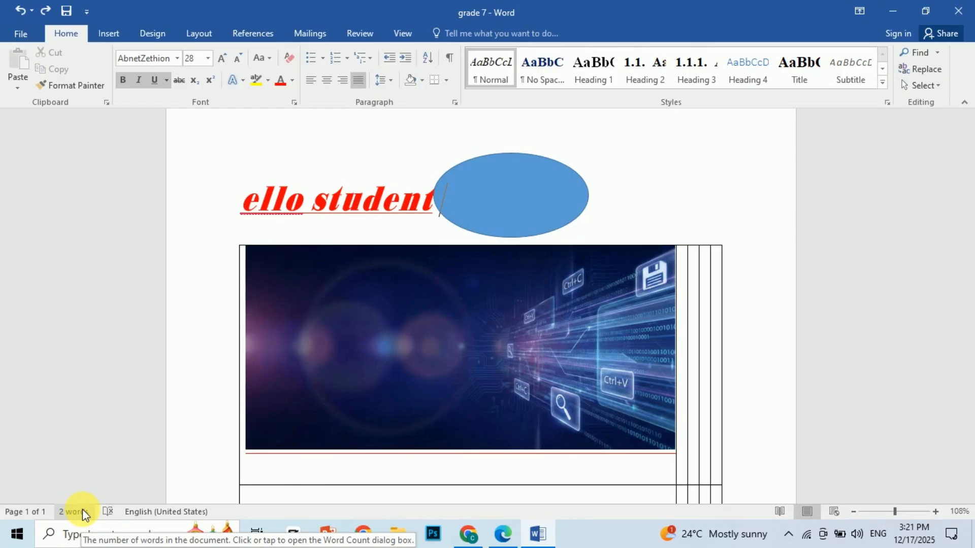
left_click(258, 199)
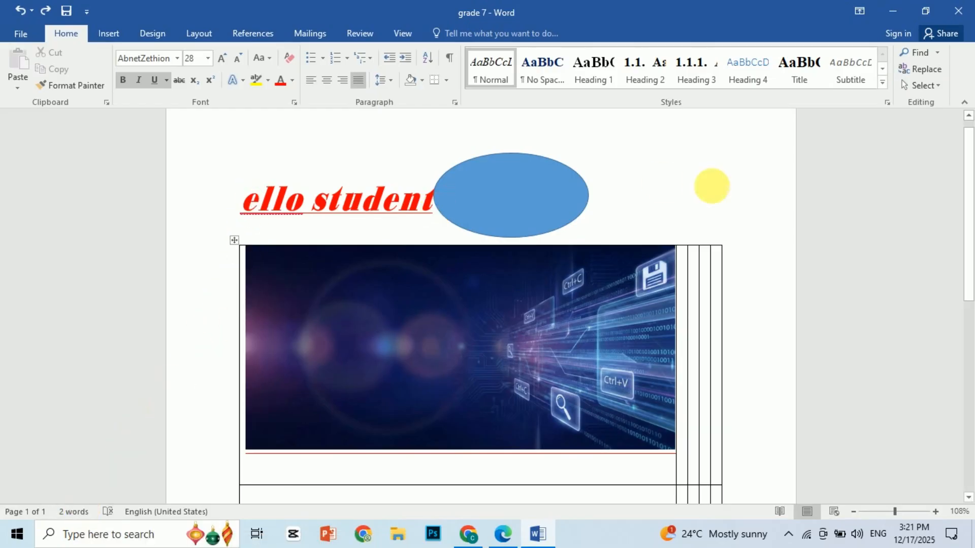
scroll(970, 180, "down", 3)
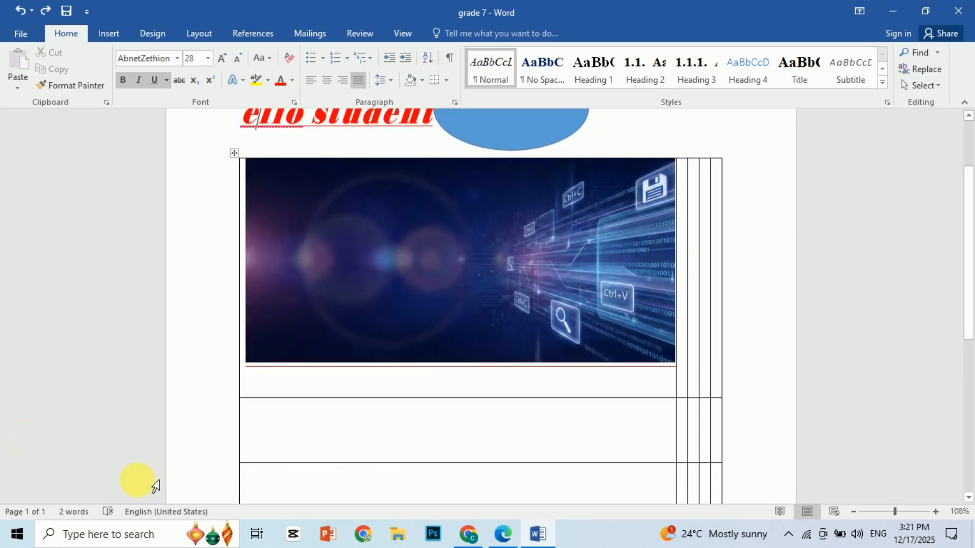
- Check the textbook's File tab entry, then view Word's New and Open pages and save the grade 7 document
left_click(504, 537)
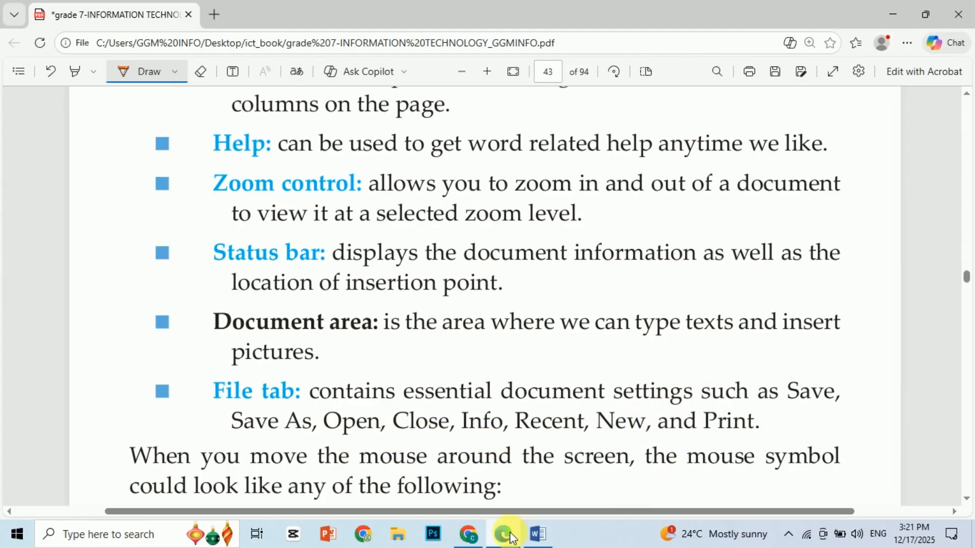
left_click(538, 534)
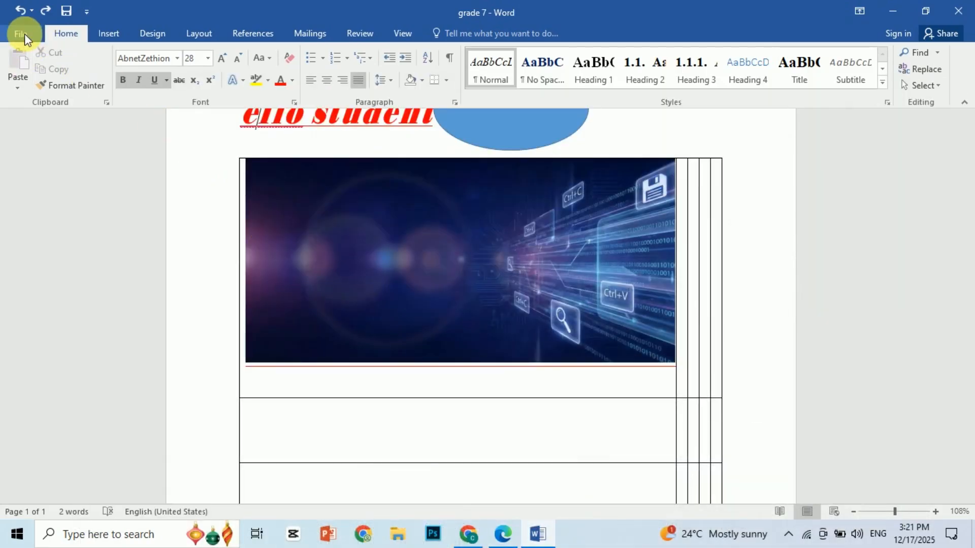
left_click(20, 34)
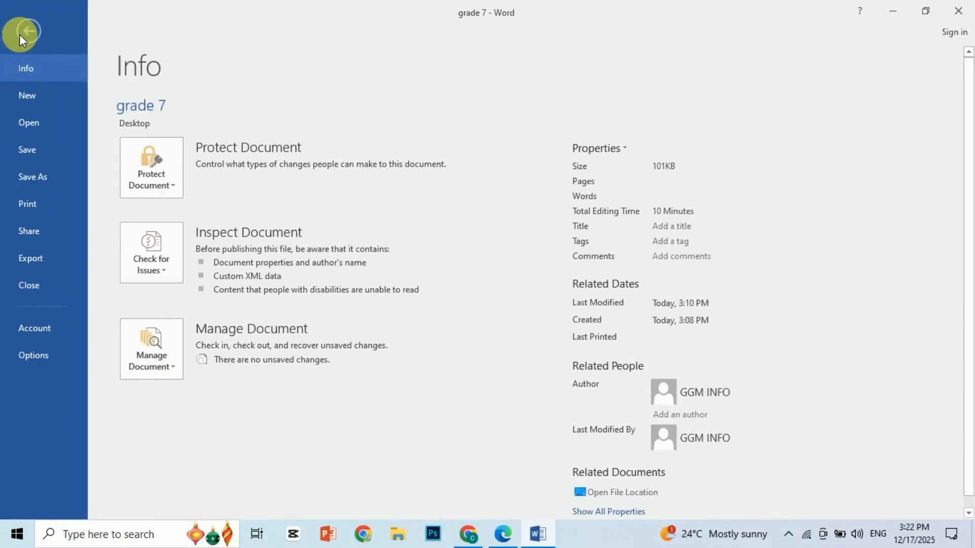
left_click(28, 95)
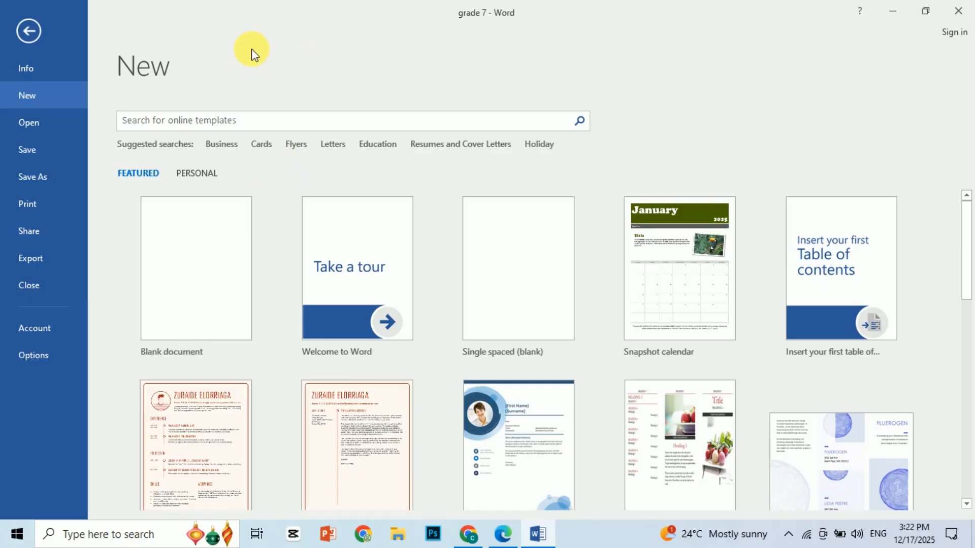
left_click(33, 122)
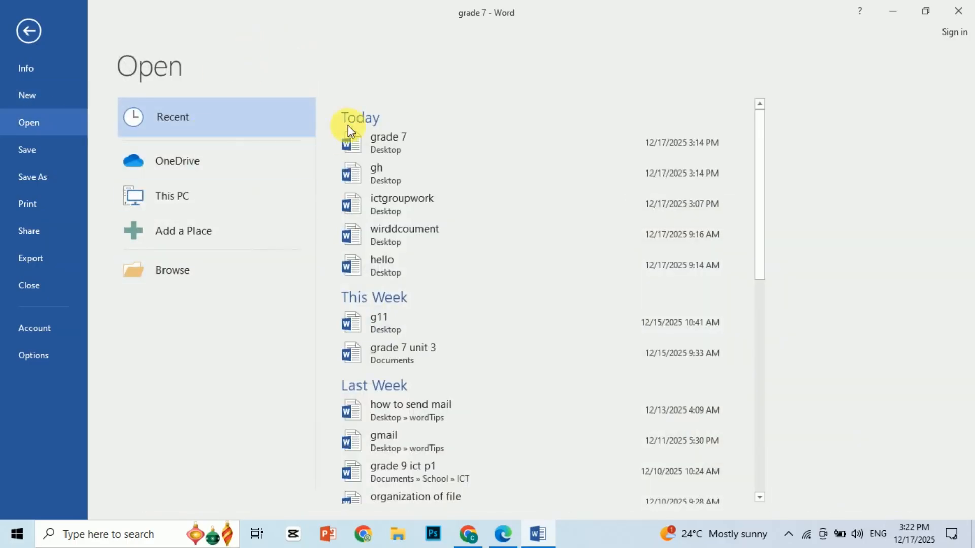
left_click(24, 147)
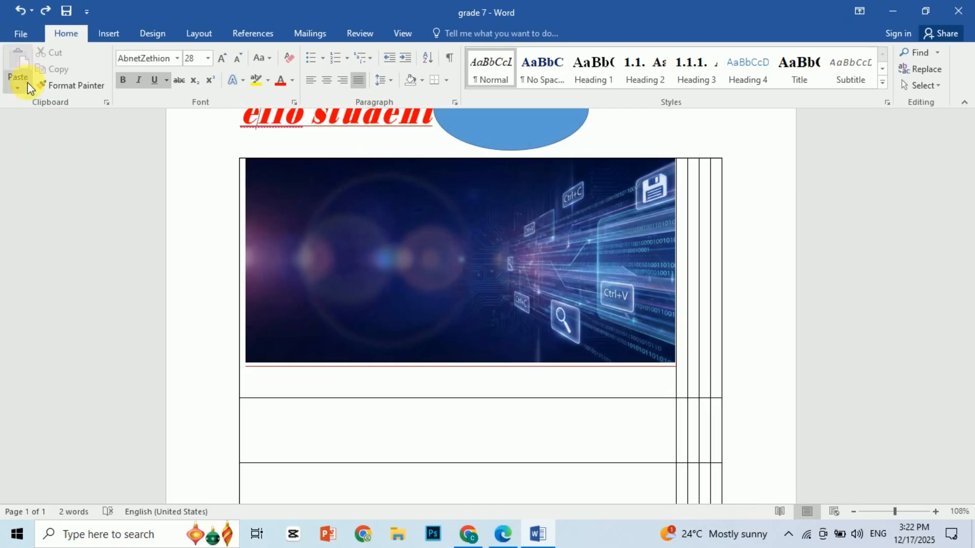
- View the Save As locations and the Print preview of the grade 7 document, and return to the page
left_click(19, 32)
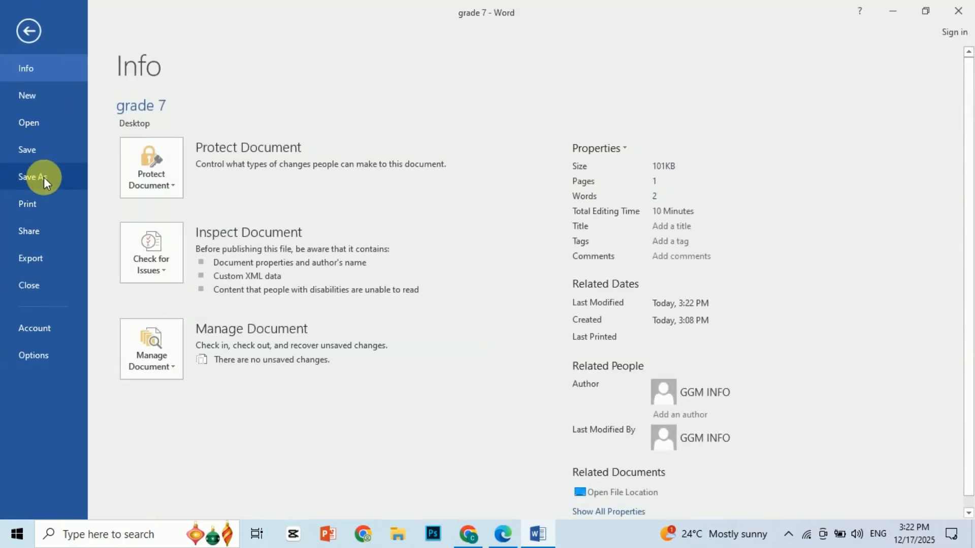
left_click(41, 178)
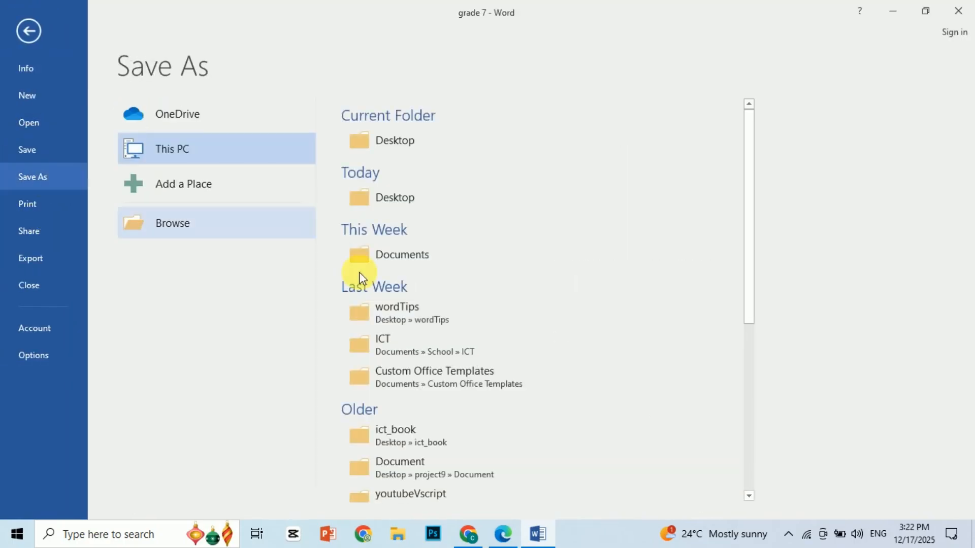
left_click(33, 204)
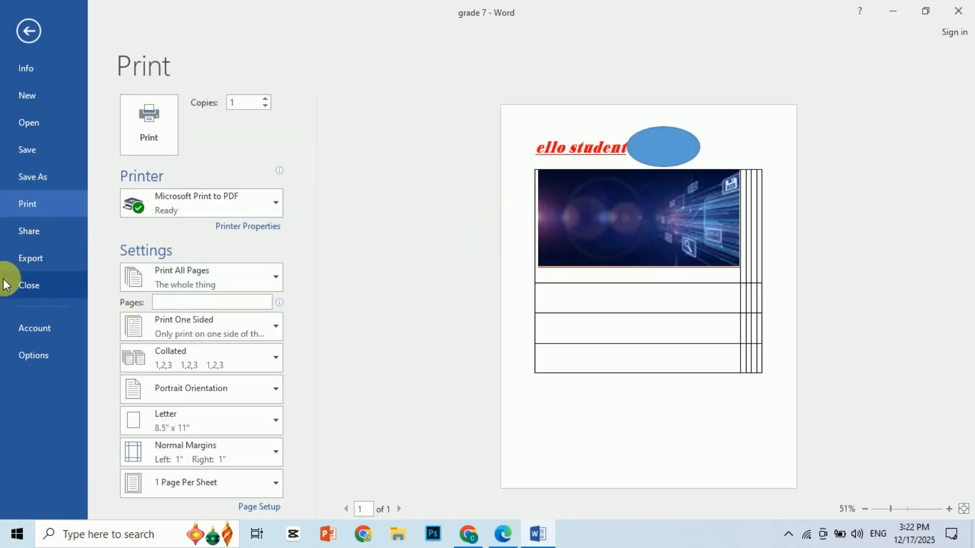
left_click(26, 26)
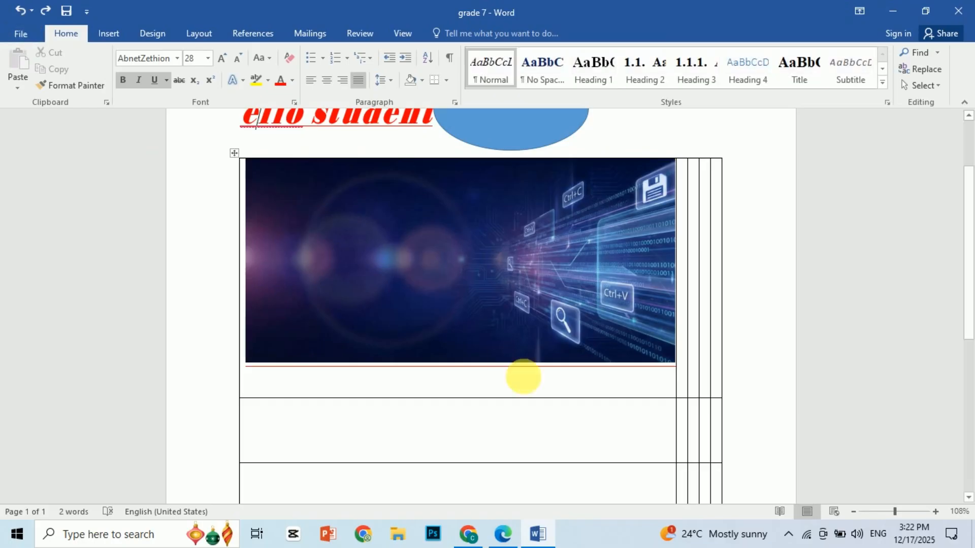
- Read the textbook's descriptions of the mouse symbols and examine the pointer shapes in Figure 3.12 on page 44
left_click(503, 536)
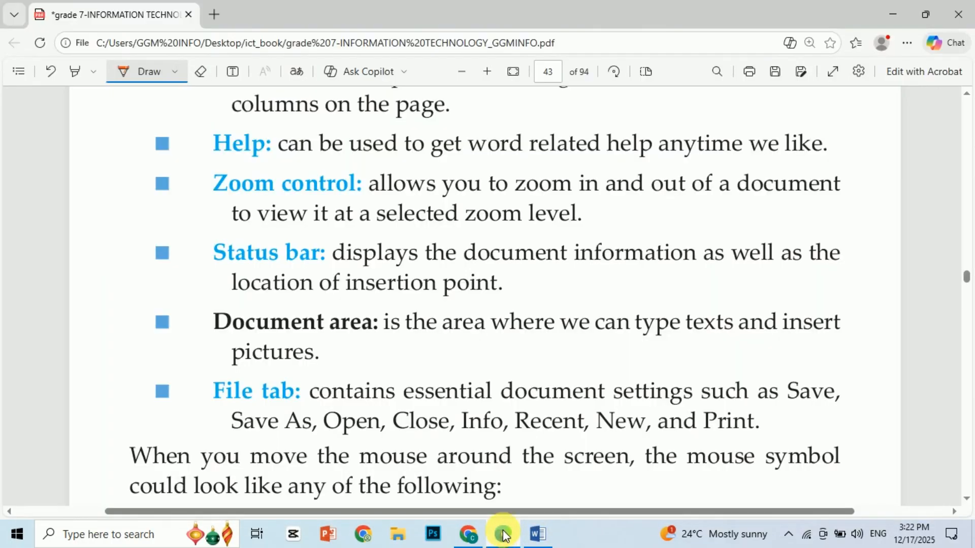
scroll(339, 330, "down", 5)
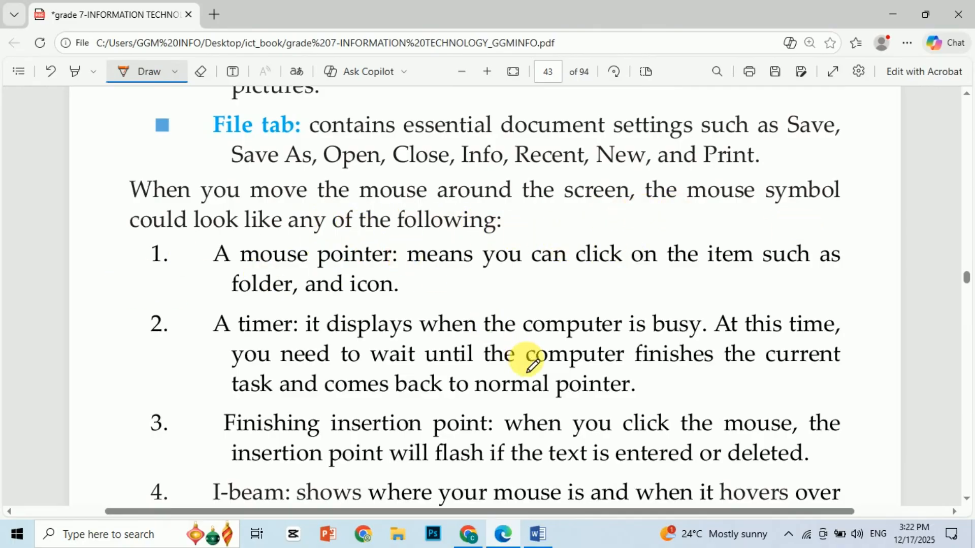
left_click(538, 533)
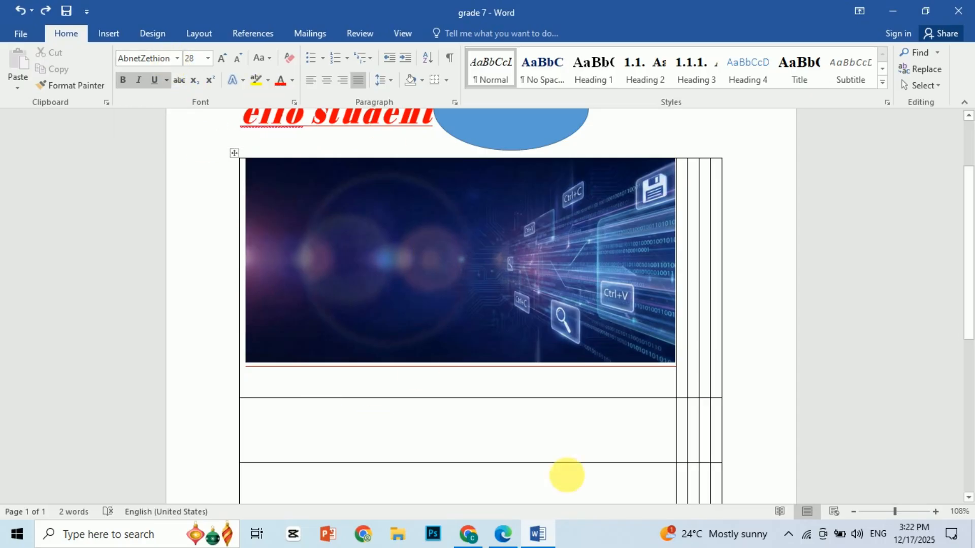
left_click(509, 533)
scroll(504, 496, "down", 10)
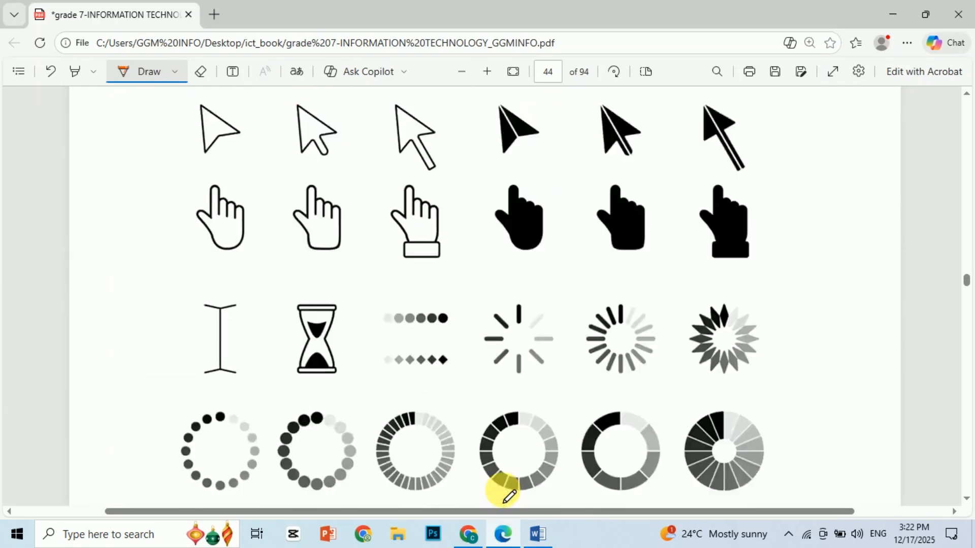
scroll(472, 330, "up", 2)
scroll(459, 272, "up", 3)
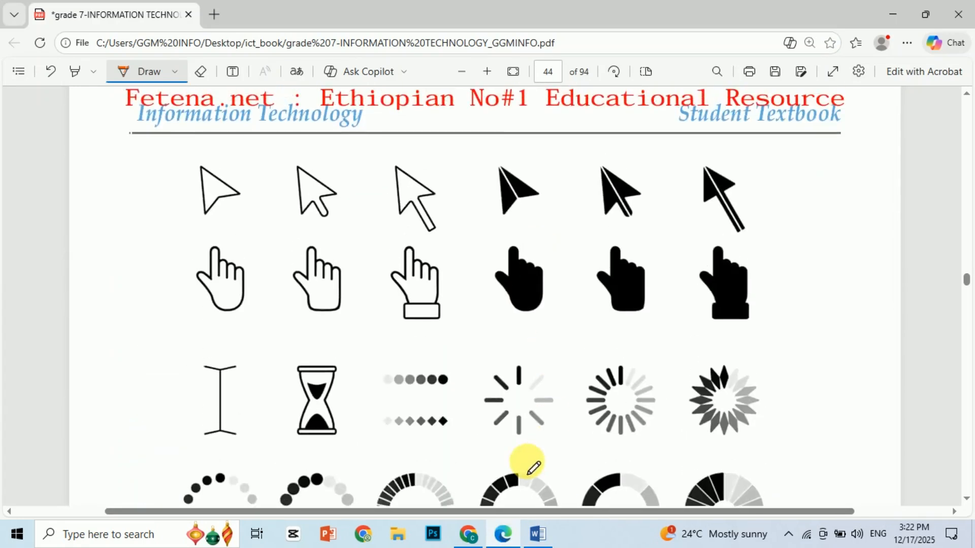
scroll(529, 457, "down", 3)
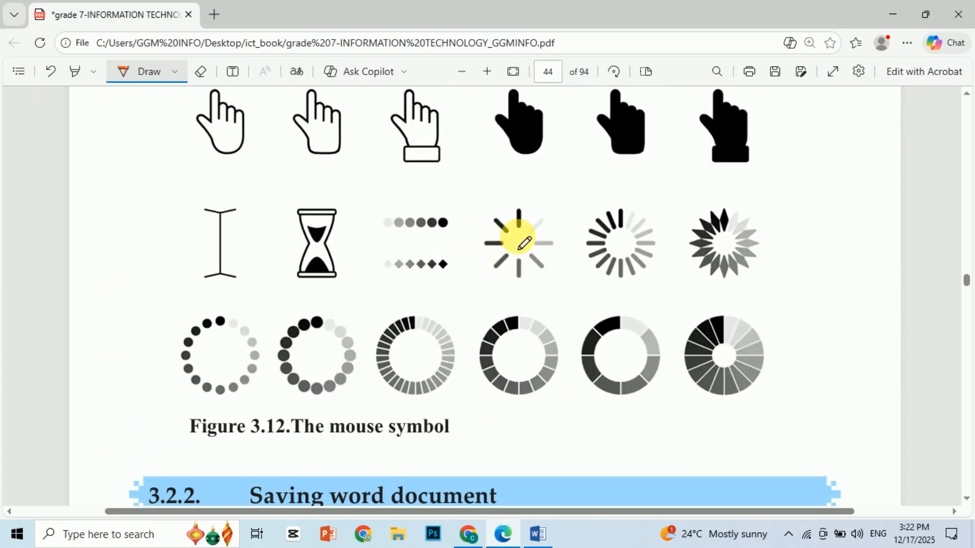
- Circle the spoked loading symbol in Figure 3.12 in orange and go on to section 3.2.2, Saving word document
mouse_move(518, 217)
left_mouse_down()
mouse_move(499, 220)
mouse_move(579, 250)
mouse_move(528, 193)
left_mouse_up()
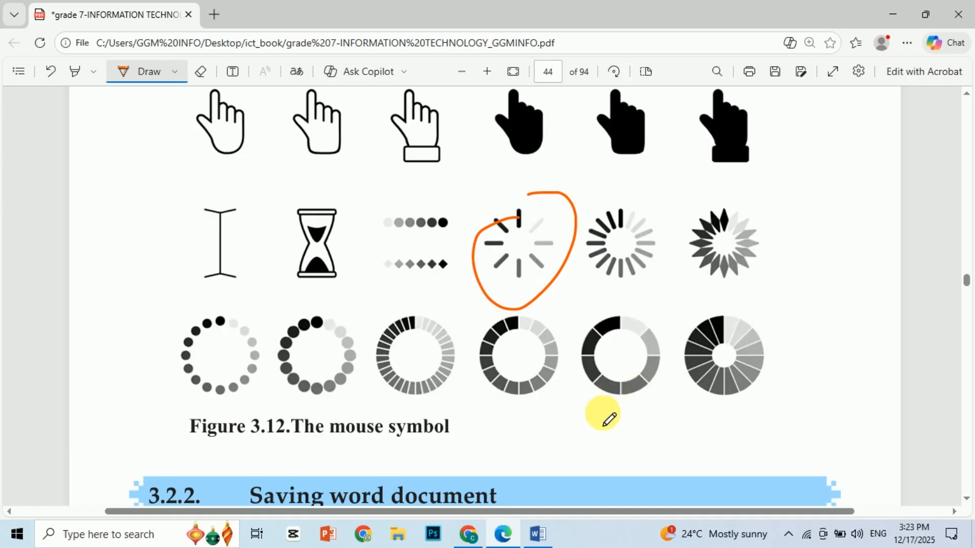
scroll(608, 413, "down", 5)
scroll(609, 412, "down", 1)
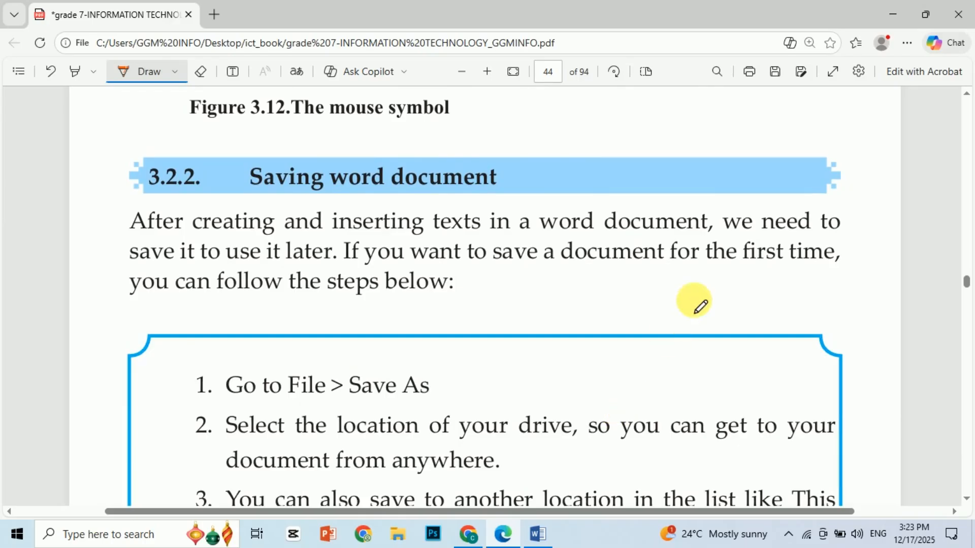
- Minimize the textbook and Word windows to show the desktop, and open File Explorer
left_click(891, 14)
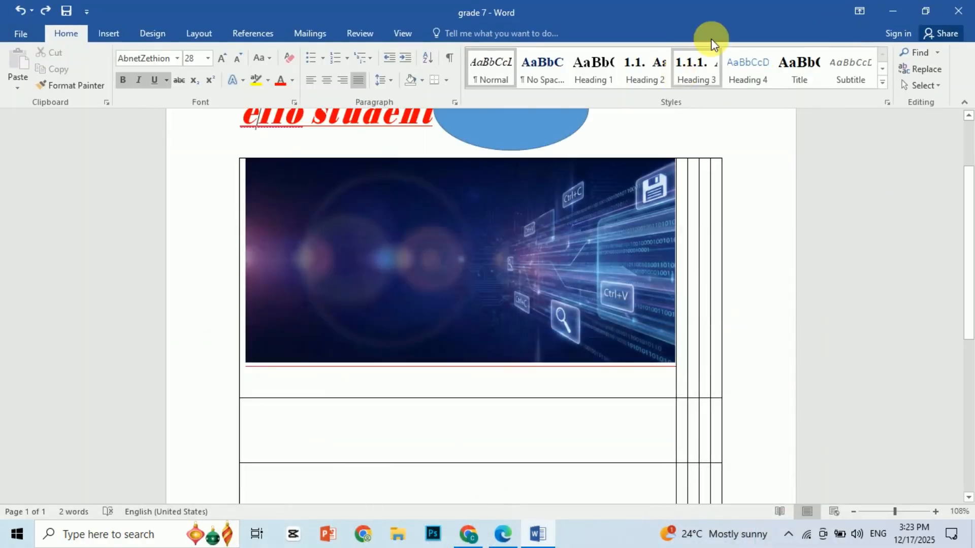
left_click(906, 2)
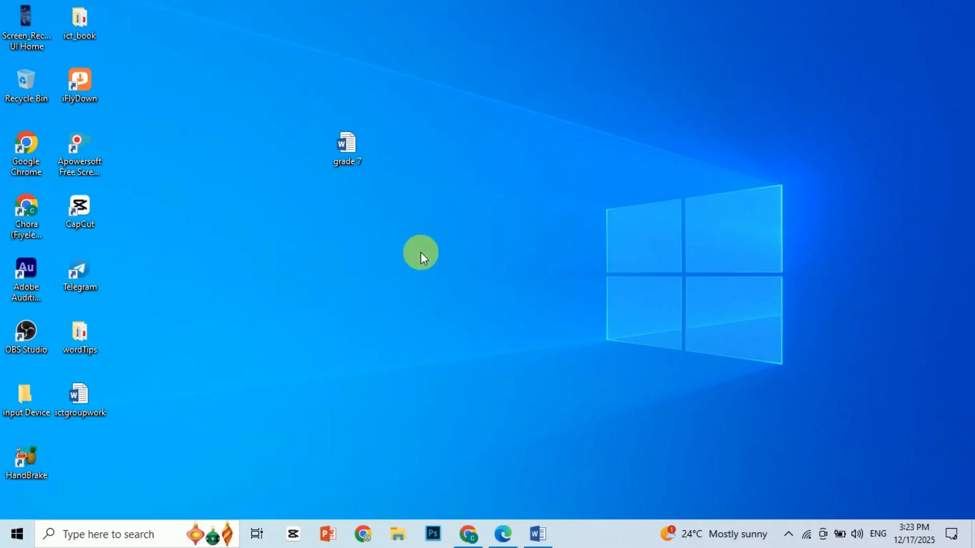
left_click(404, 542)
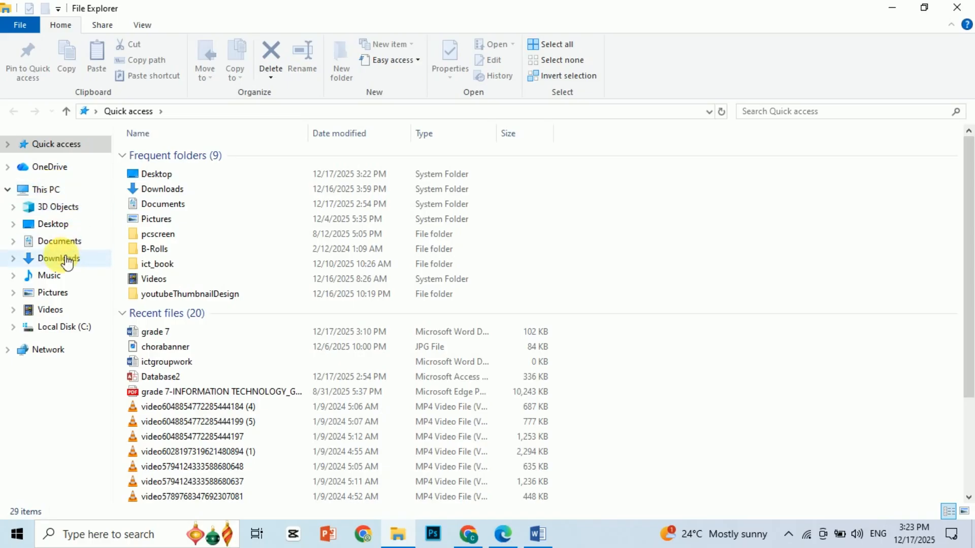
- Browse the Documents, Desktop and Pictures folders in File Explorer as possible saving locations, and close the window
left_click(64, 240)
left_click(59, 224)
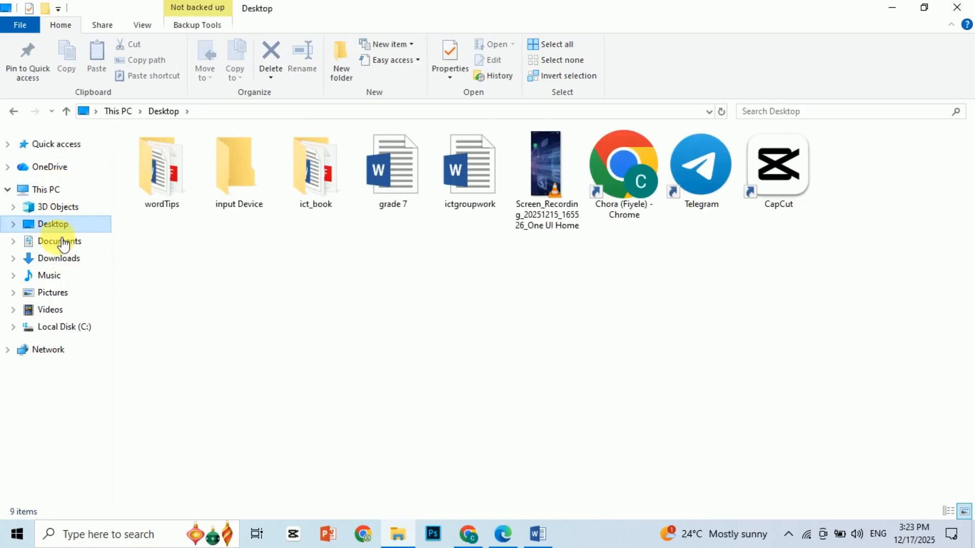
left_click(61, 297)
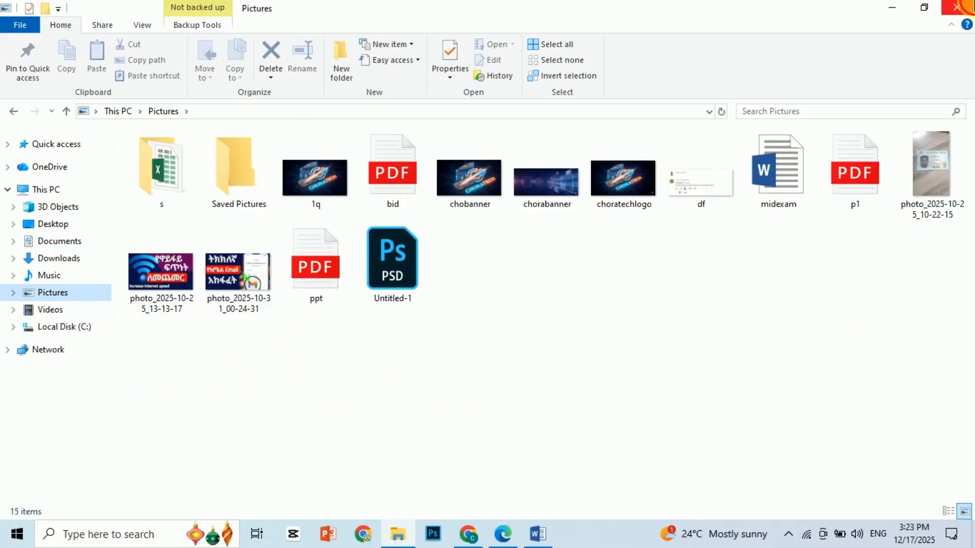
left_click(959, 5)
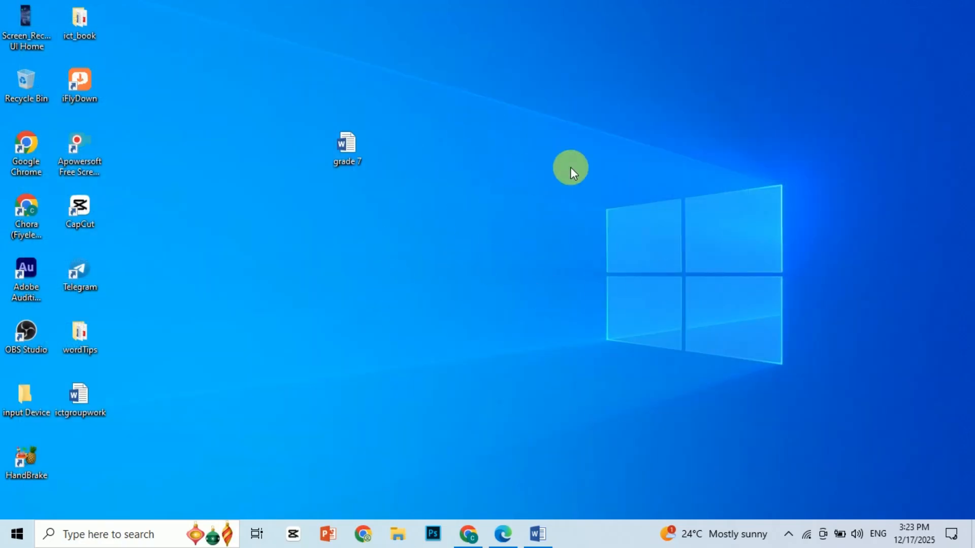
- Create a new Microsoft Word document on the desktop, keeping its default name, and open it
right_click(455, 165)
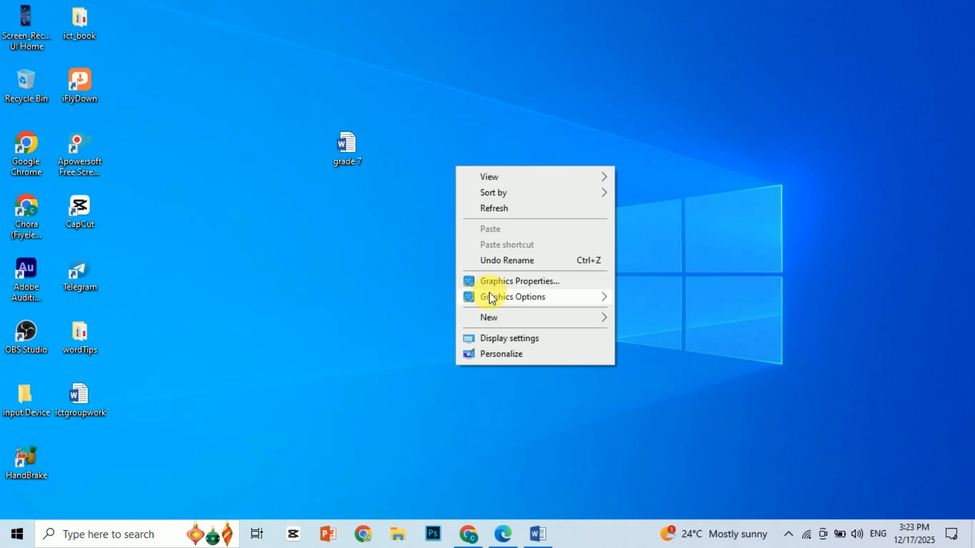
mouse_move(503, 320)
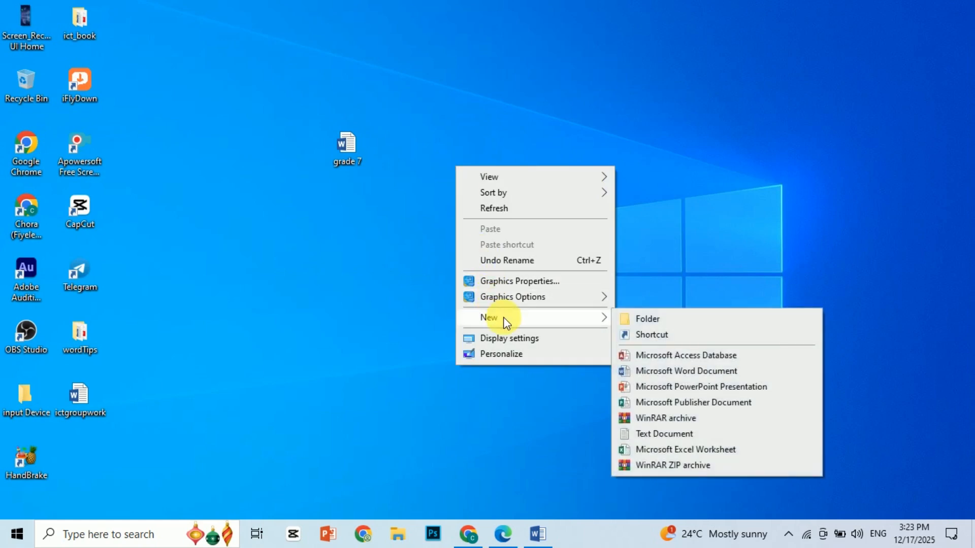
left_click(677, 370)
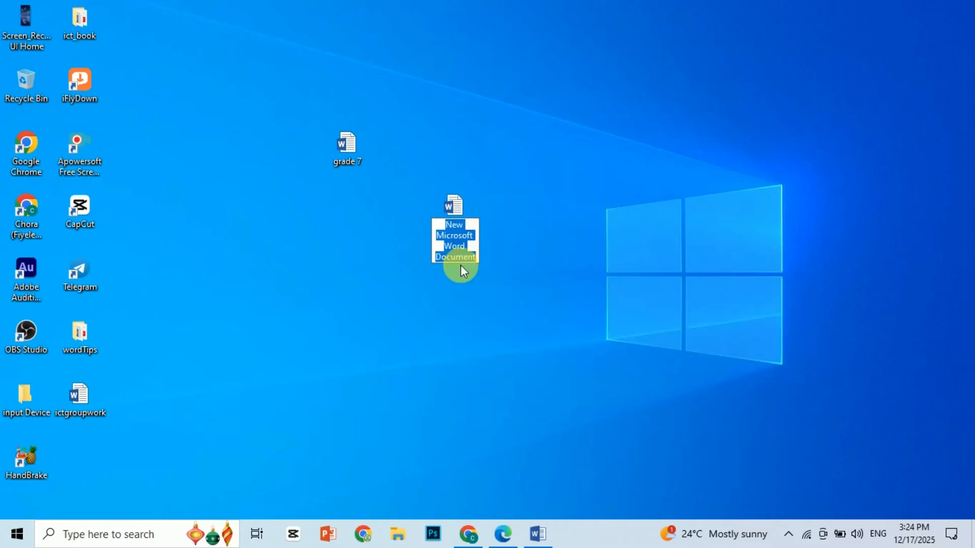
left_click(569, 235)
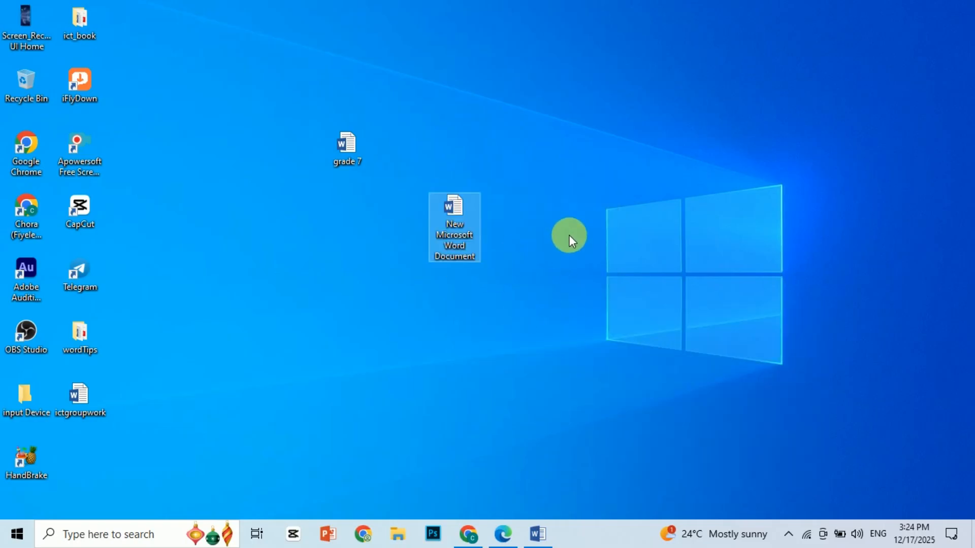
double_click(463, 223)
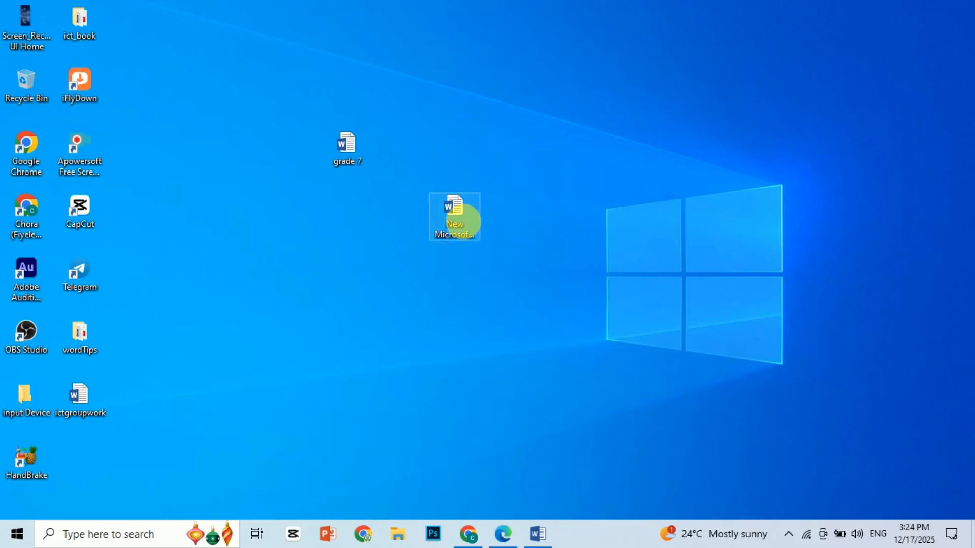
type("hksdhfk")
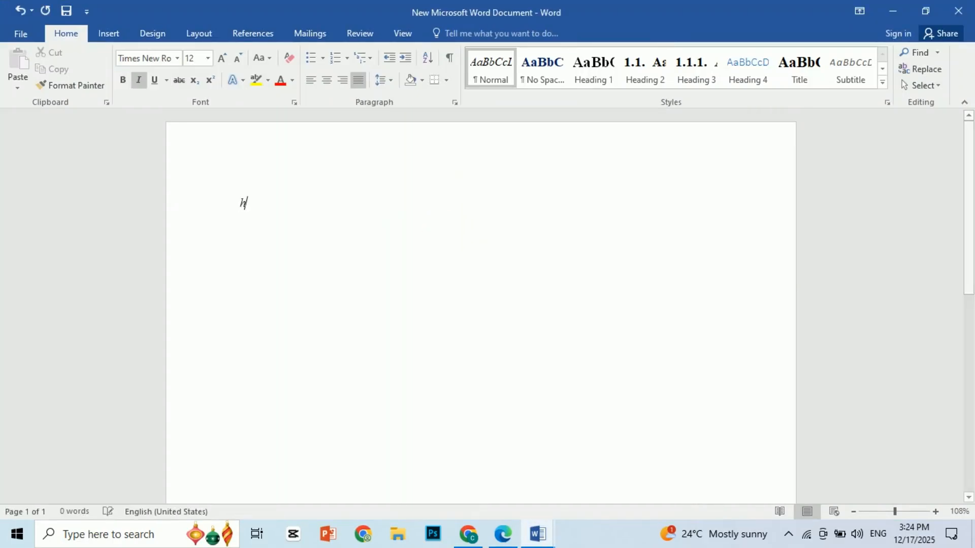
key("BackSpace")
key("BackSpace")
key("BackSpace")
key("BackSpace")
key("BackSpace")
- Fill the blank document with sample paragraphs using the =rand() function
key("BackSpace")
key("BackSpace")
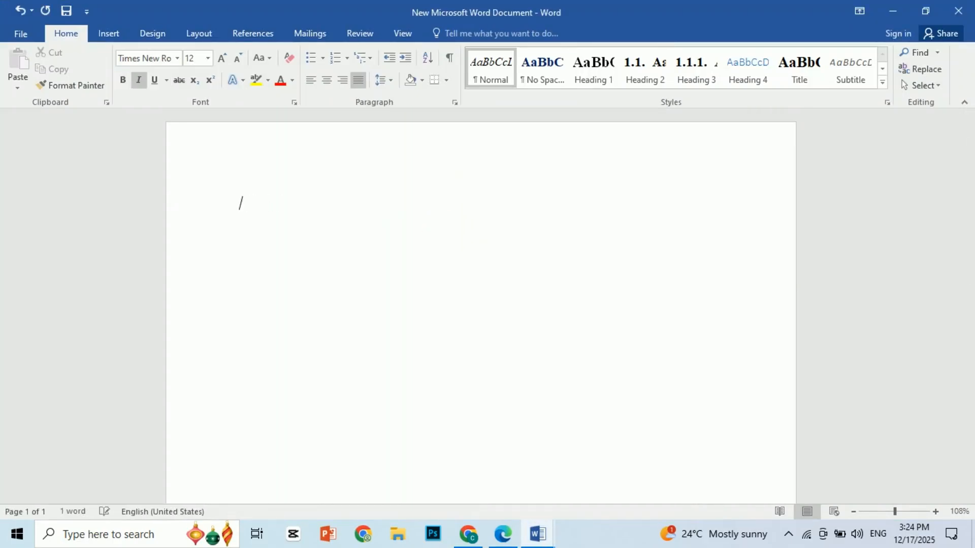
type("=rnd")
key("BackSpace")
key("BackSpace")
key("BackSpace")
type("rand()")
key("Return")
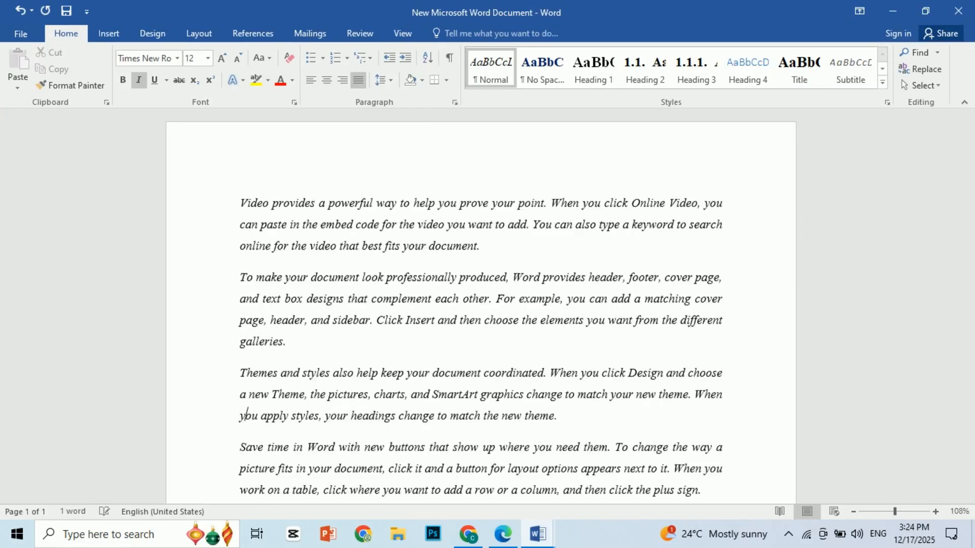
scroll(422, 224, "up", 3)
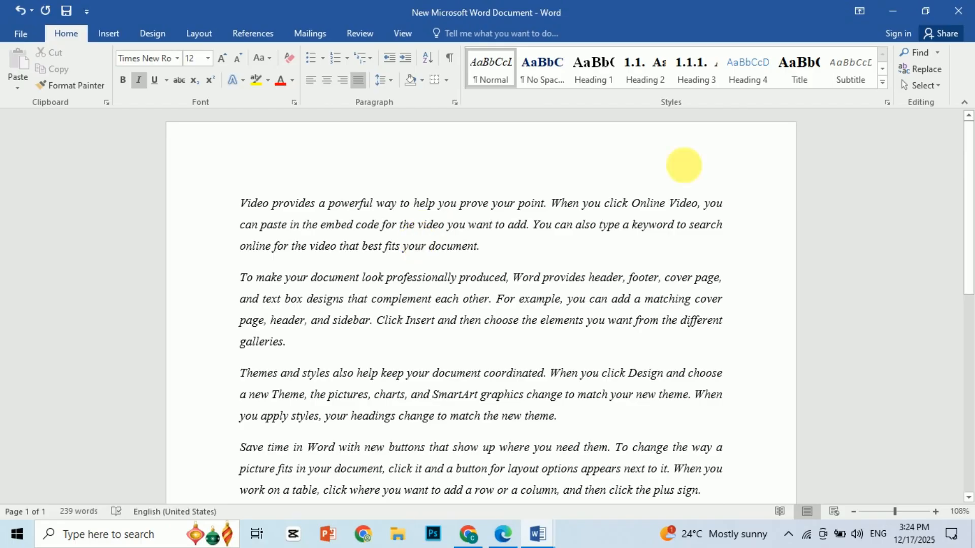
- Minimize both Word windows to show the new file on the desktop, and return to New Microsoft Word Document
left_click(888, 8)
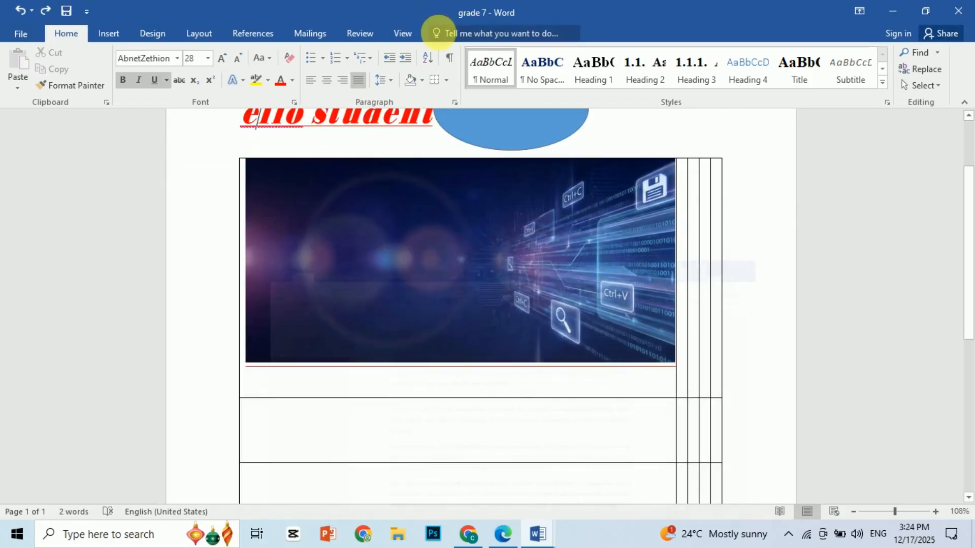
left_click(903, 8)
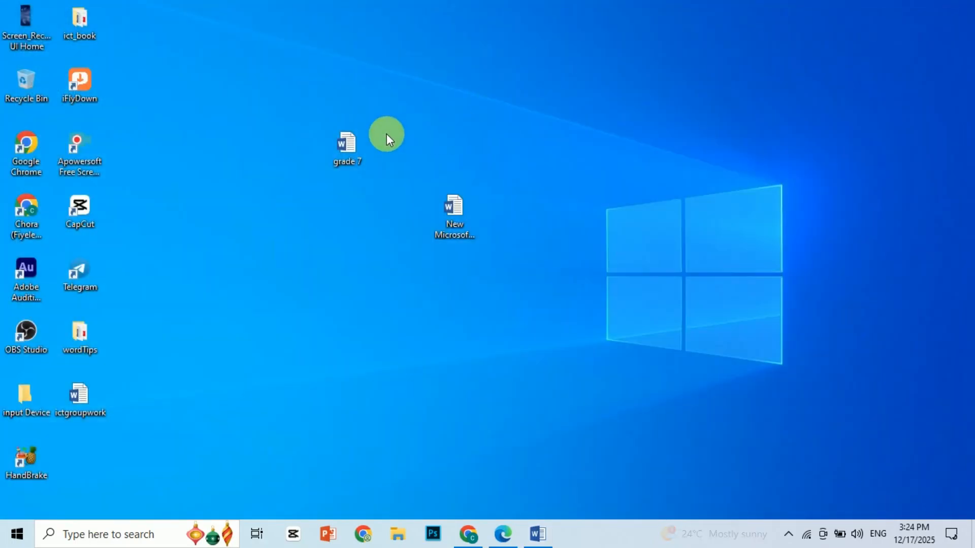
right_click(386, 134)
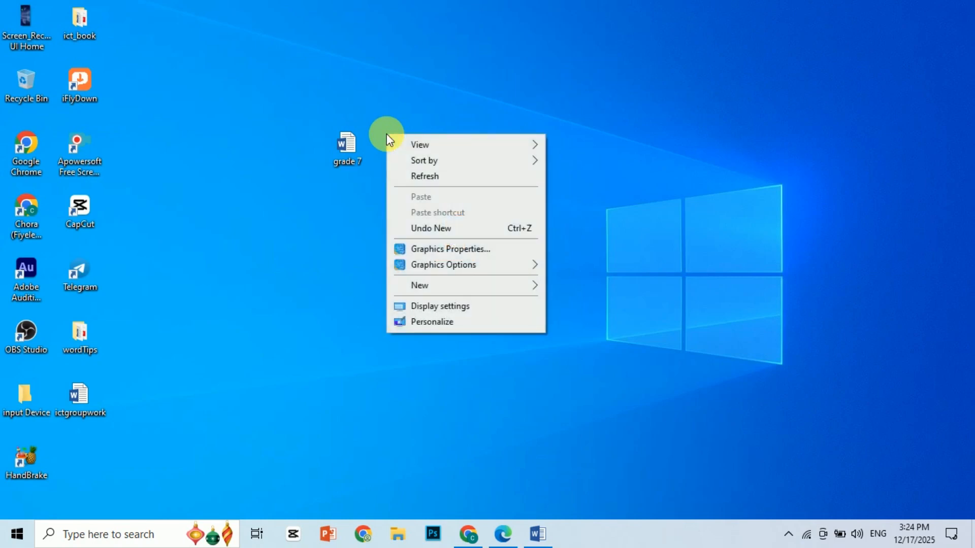
left_click(331, 257)
left_click(536, 536)
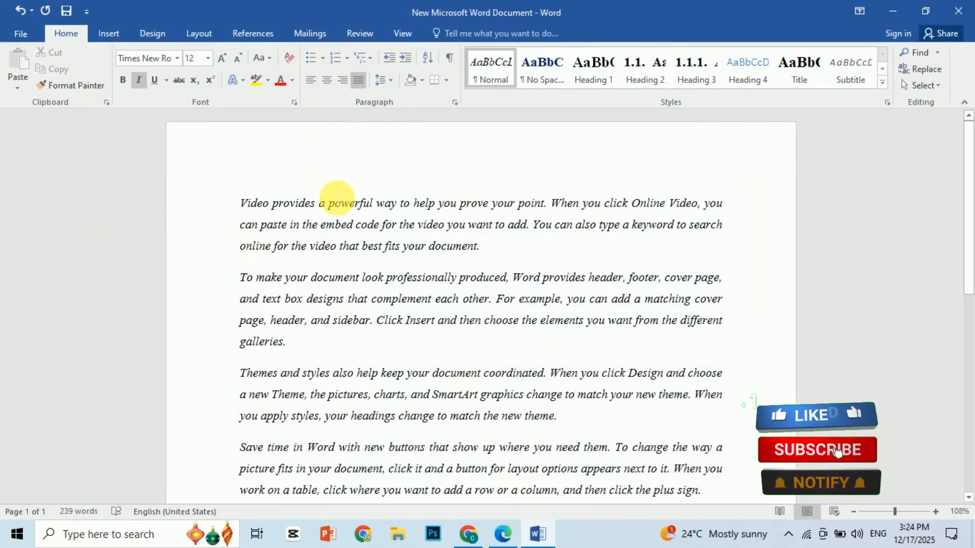
- Delete the sample text from "Video provides" at the start through the word "header" in the second paragraph
left_click(19, 35)
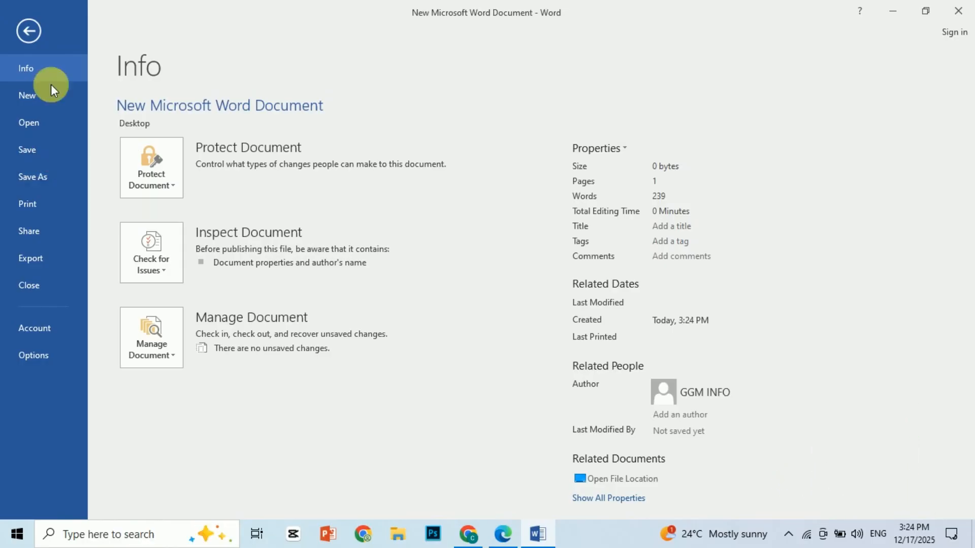
left_click(23, 30)
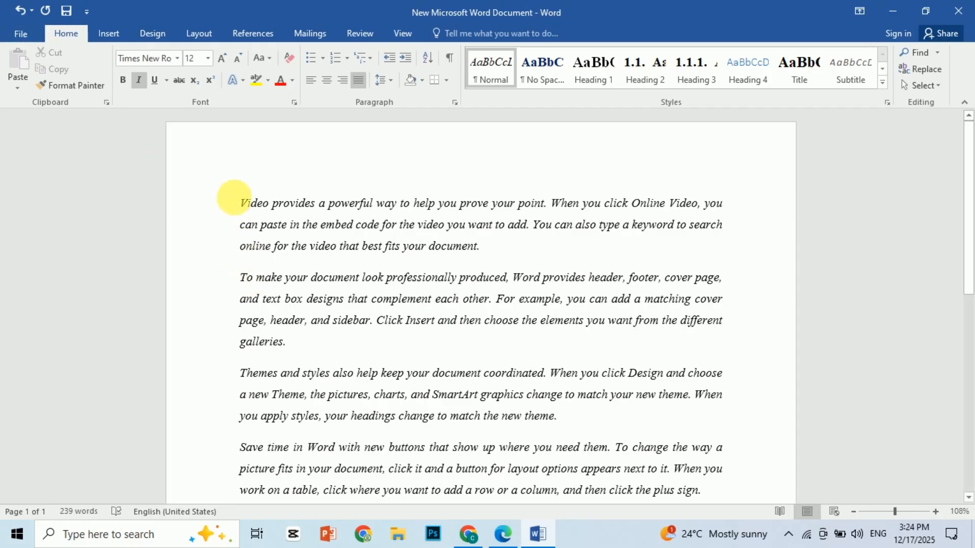
left_click_drag(236, 198, 611, 282)
key("Delete")
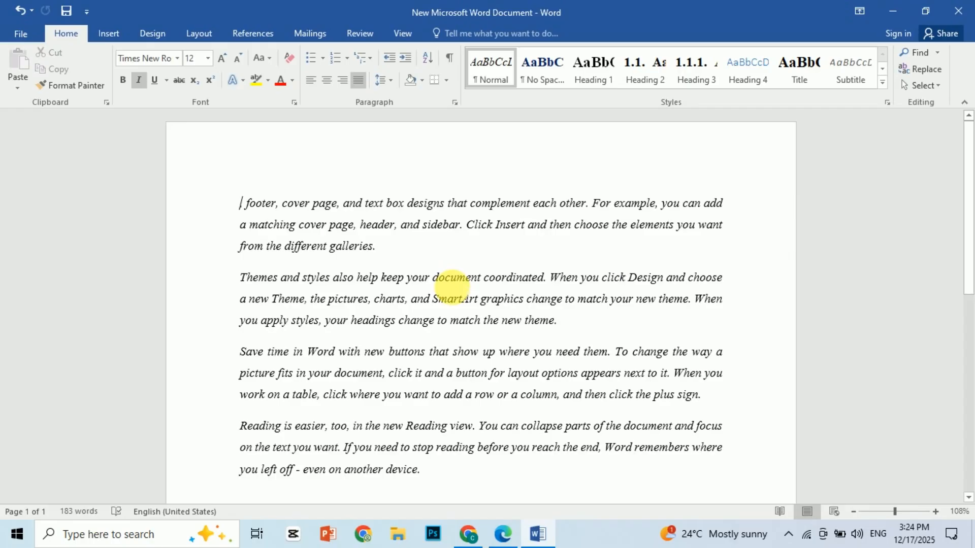
- View the Save As locations for New Microsoft Word Document and return to the page
left_click(9, 33)
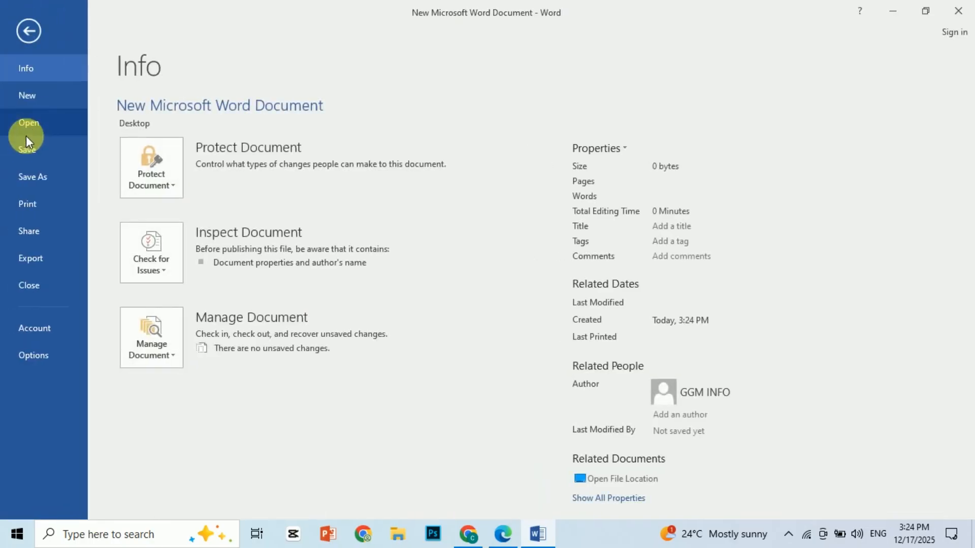
left_click(54, 181)
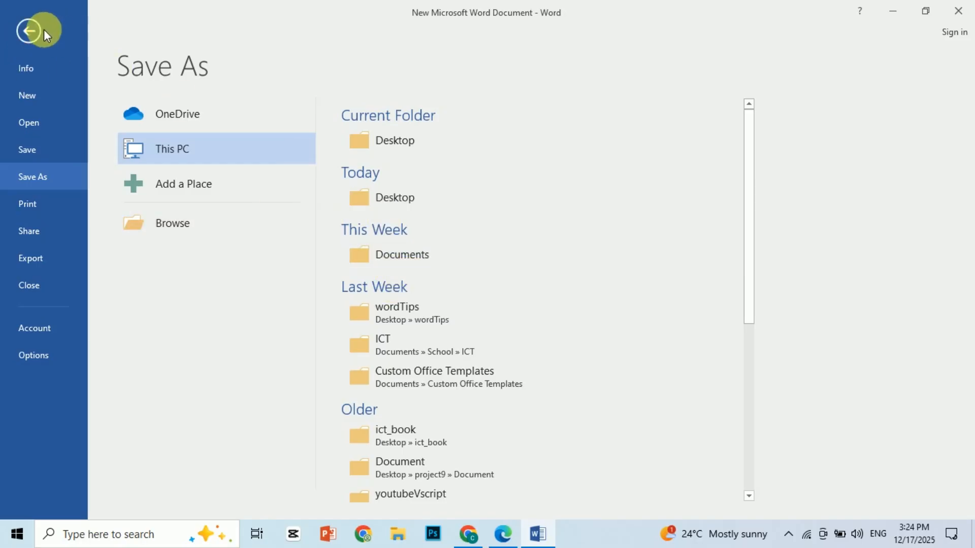
left_click(18, 20)
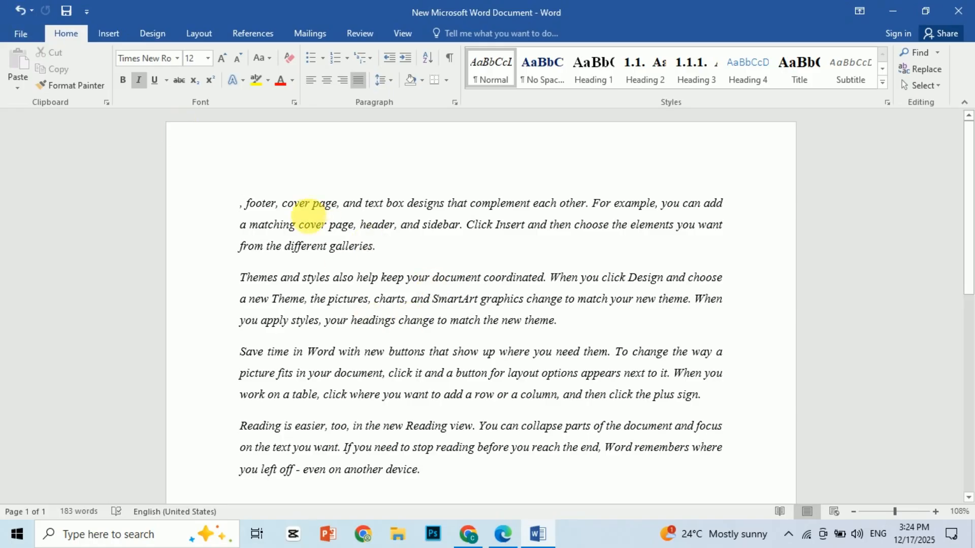
left_click_drag(314, 205, 305, 246)
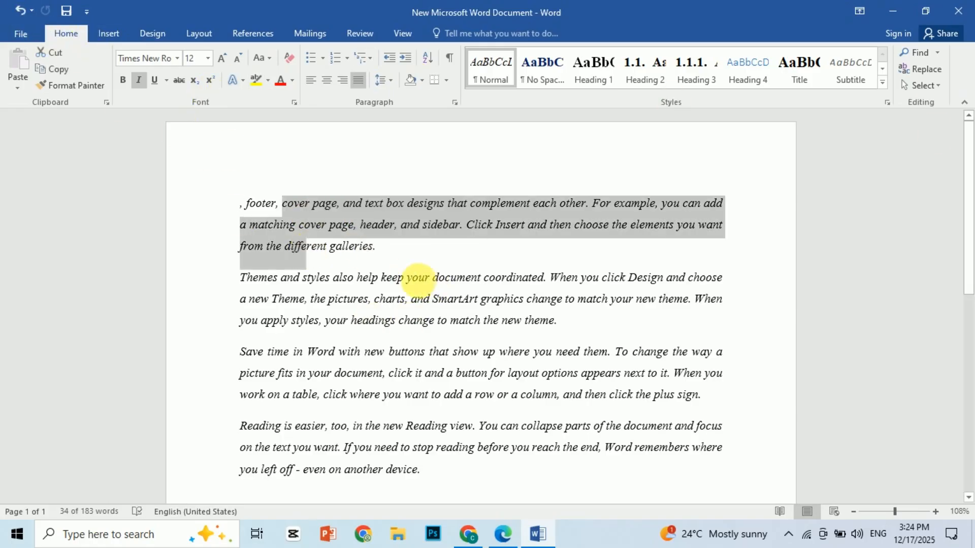
left_click(274, 272)
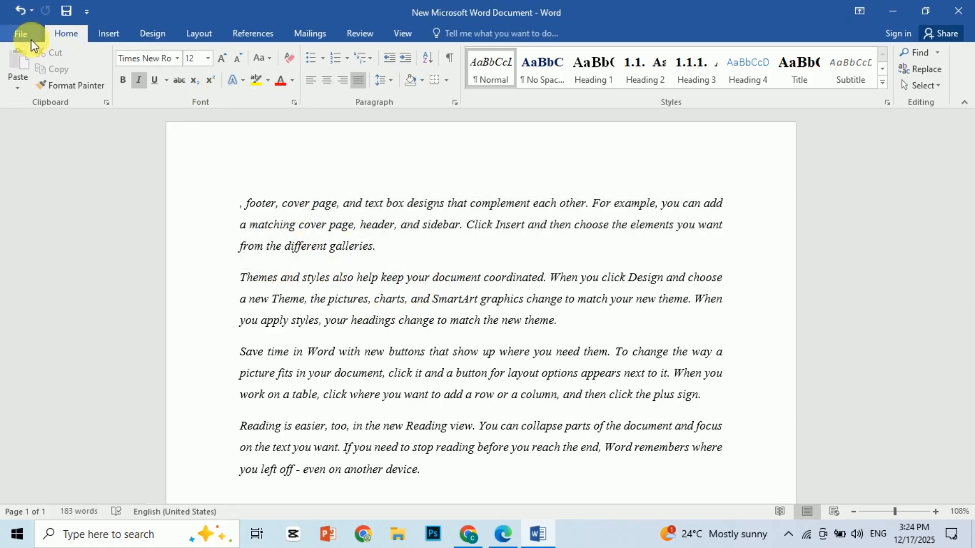
- Save New Microsoft Word Document under its existing name, reopen it from the desktop to check the saved text, and close it
left_click(23, 34)
left_click(29, 151)
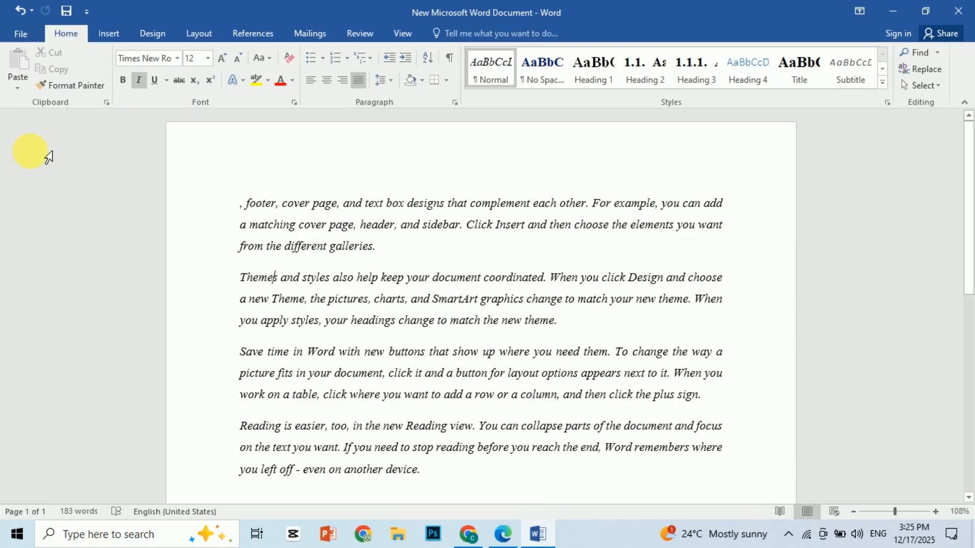
left_click(960, 14)
double_click(449, 212)
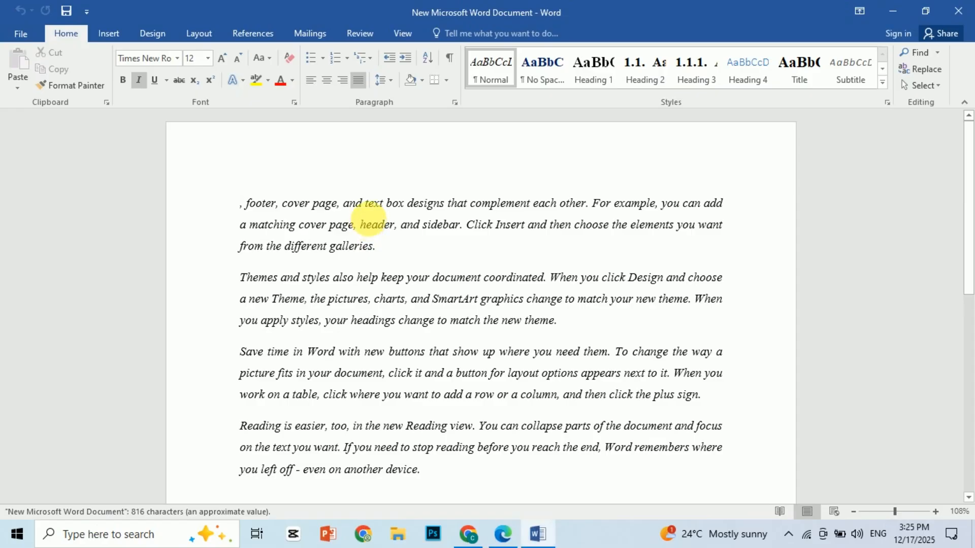
left_click(961, 11)
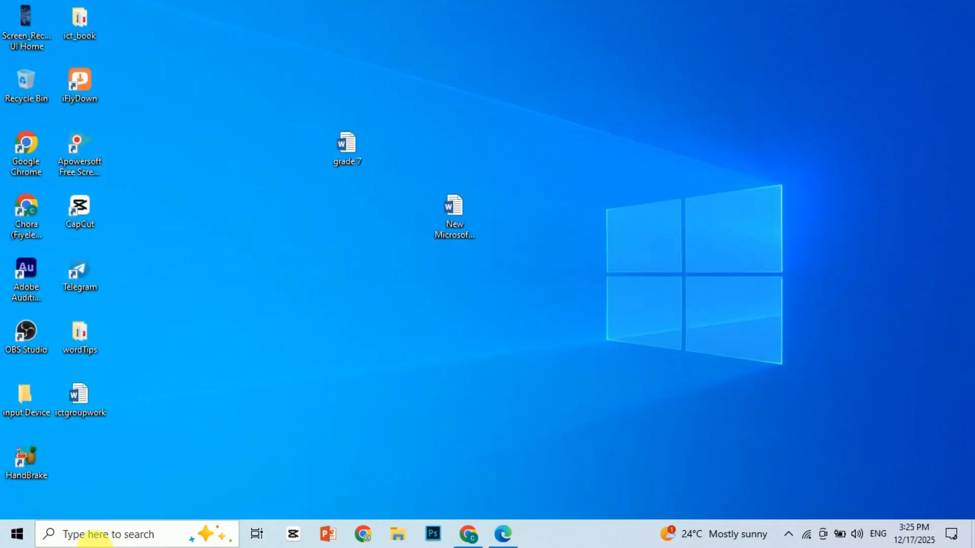
- Search Windows for "word", launch Word 2016 and create a blank document
left_click(95, 537)
type("word")
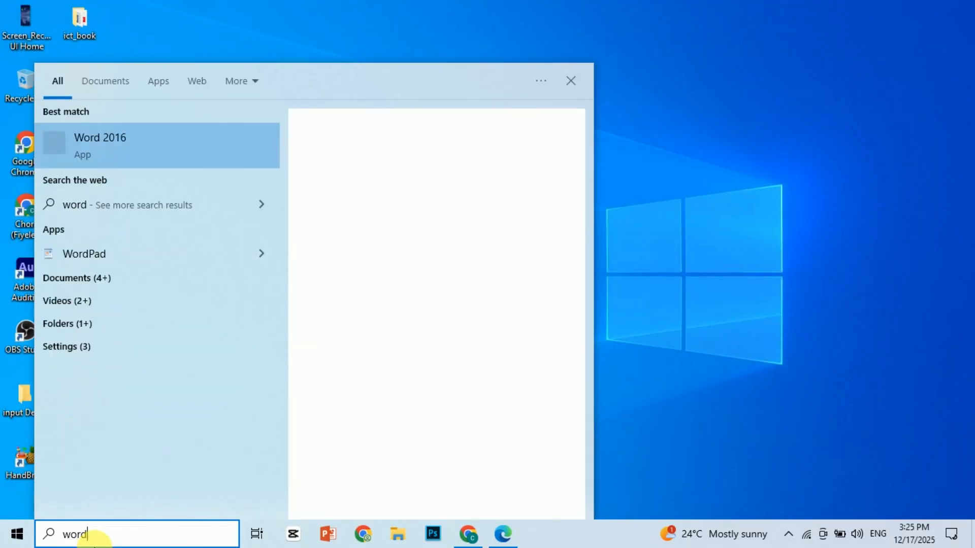
left_click(114, 150)
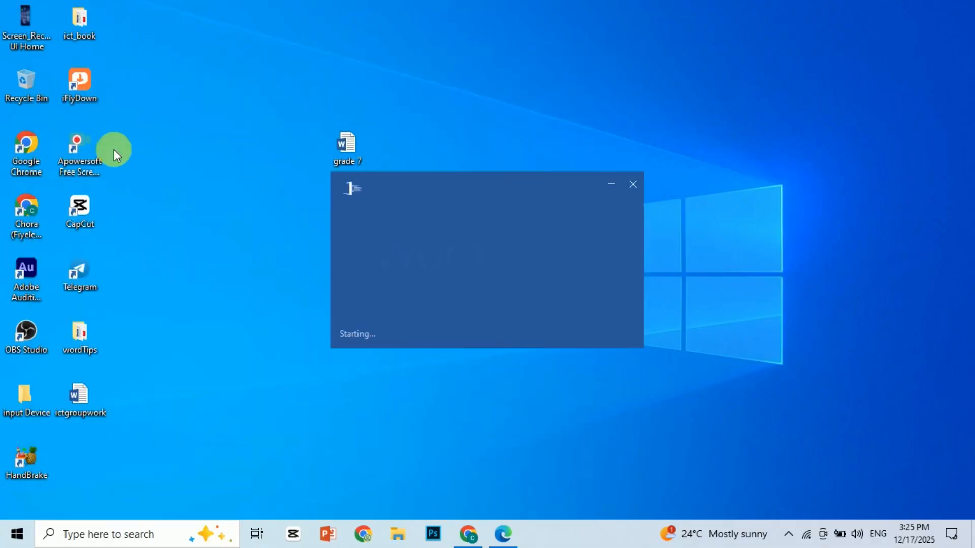
left_click(417, 202)
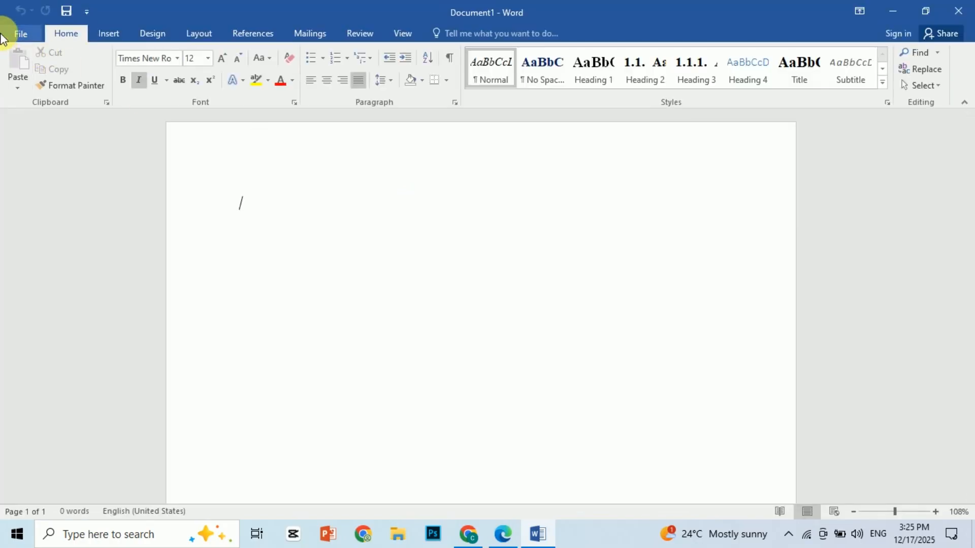
- Save the blank document to the Desktop as a Word Document named g7unit3 and close it
left_click(13, 33)
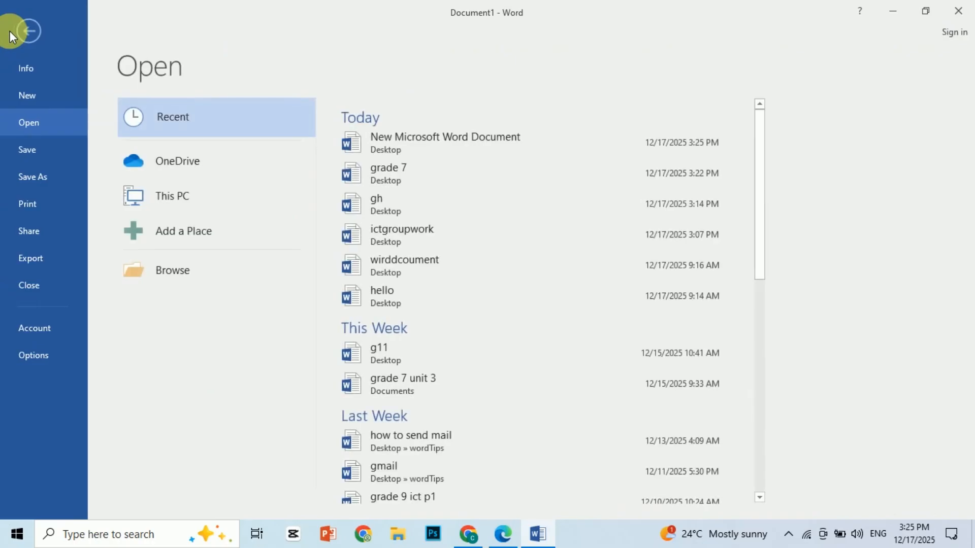
left_click(38, 145)
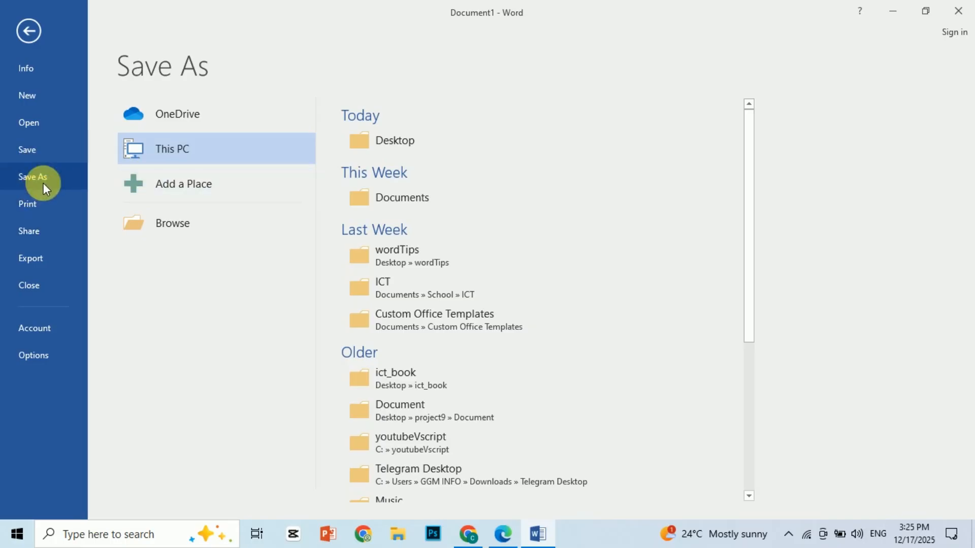
left_click(40, 156)
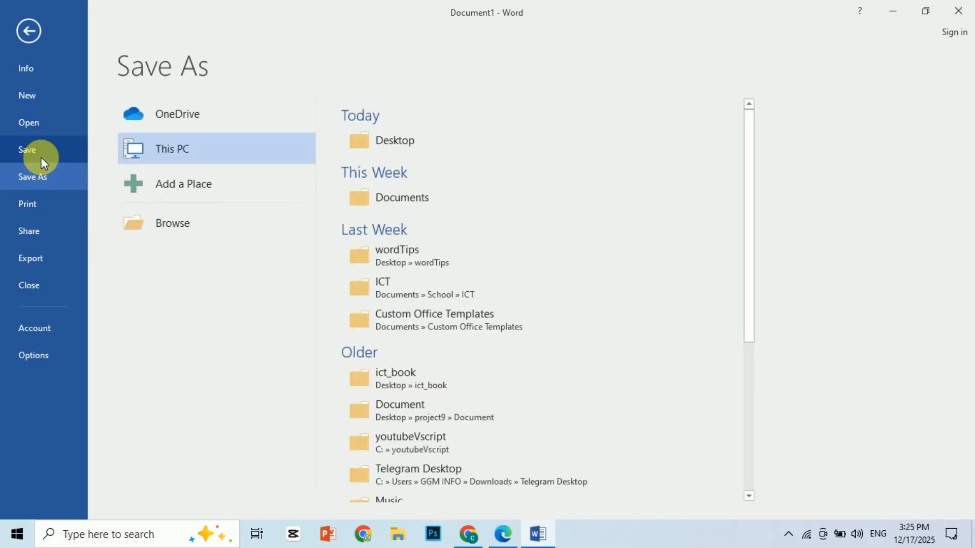
left_click(381, 147)
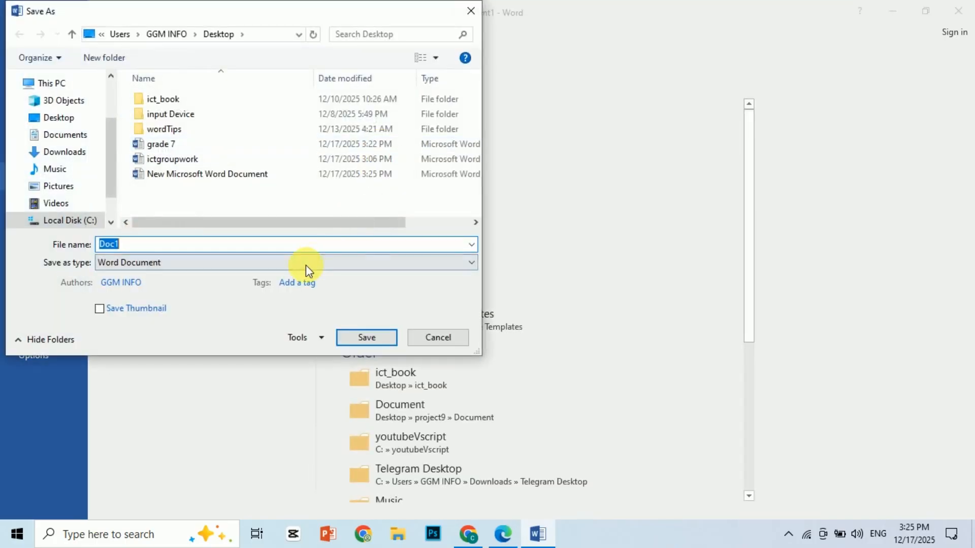
type("g")
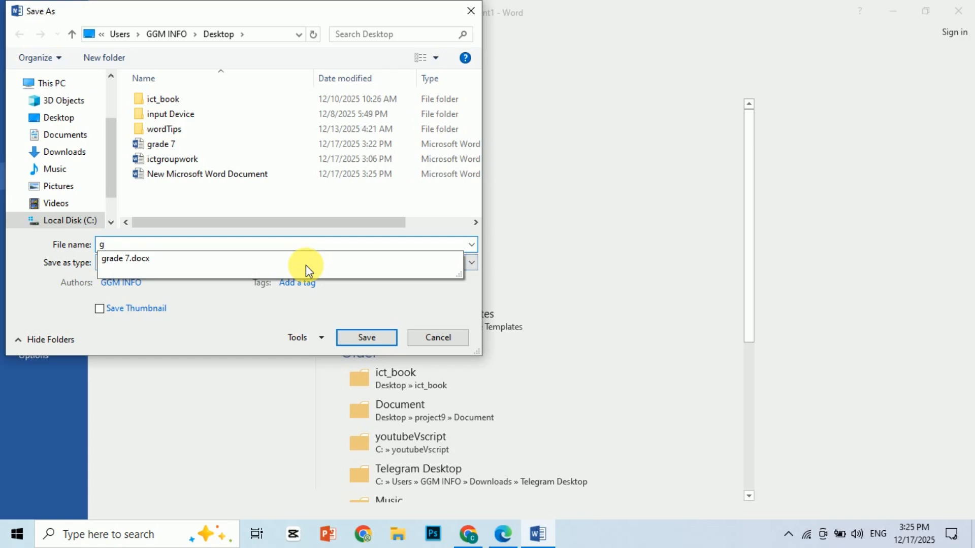
type("7p")
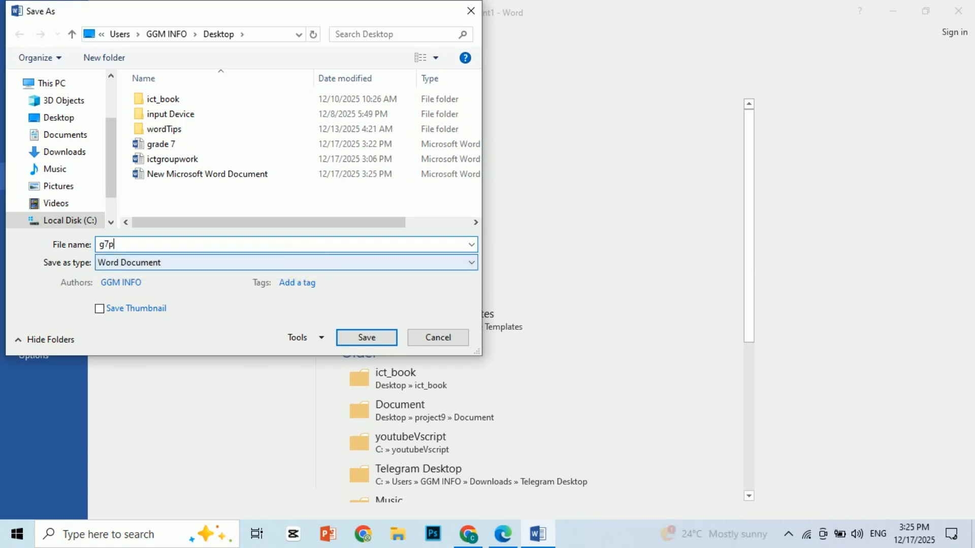
key("BackSpace")
type("u")
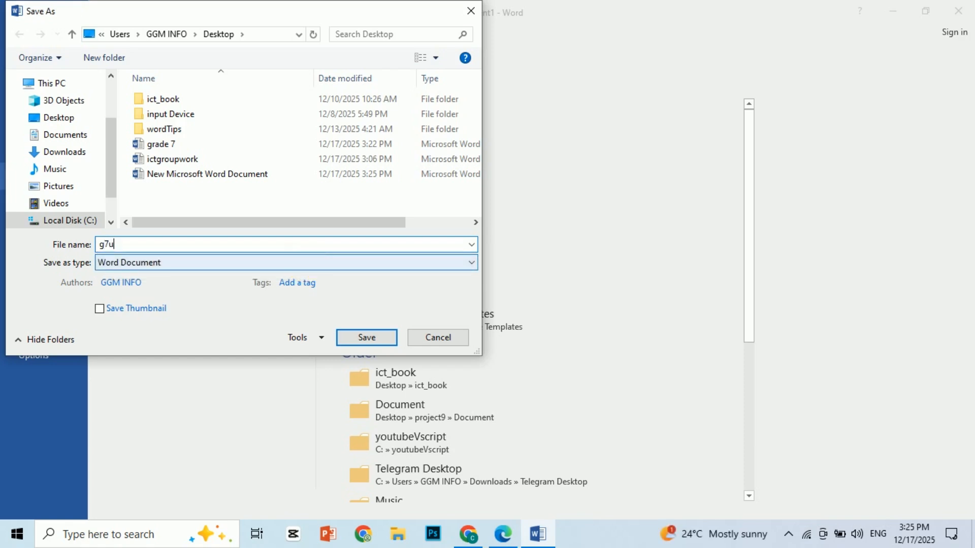
type("nit3")
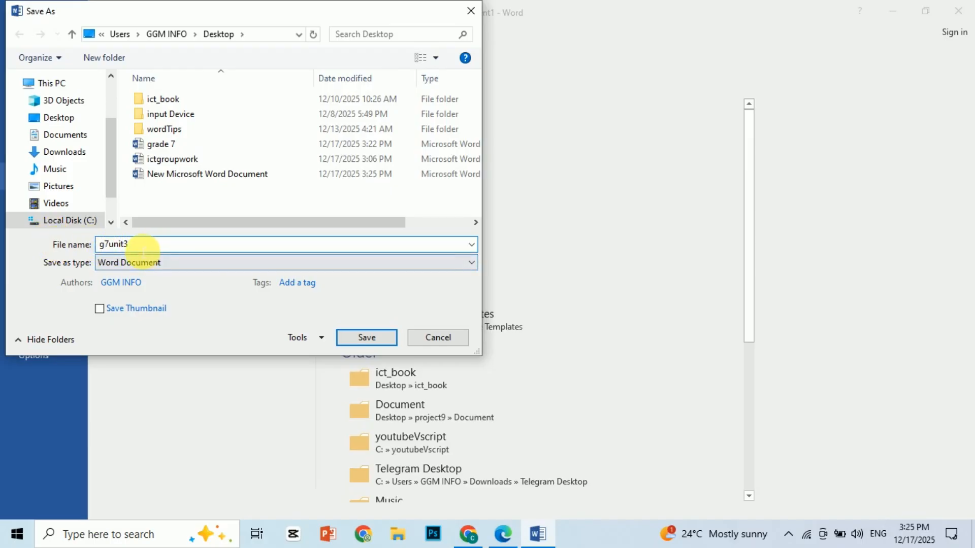
left_click(361, 336)
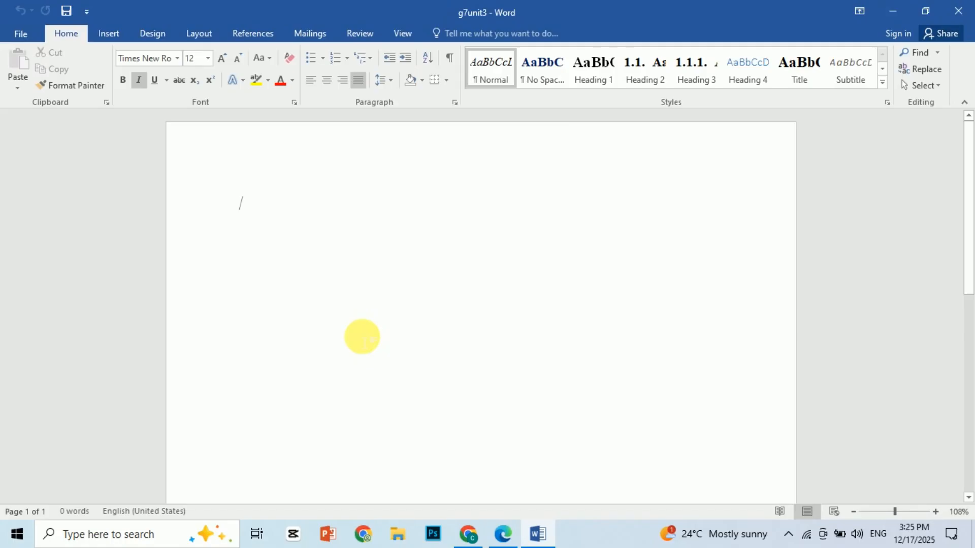
left_click(958, 11)
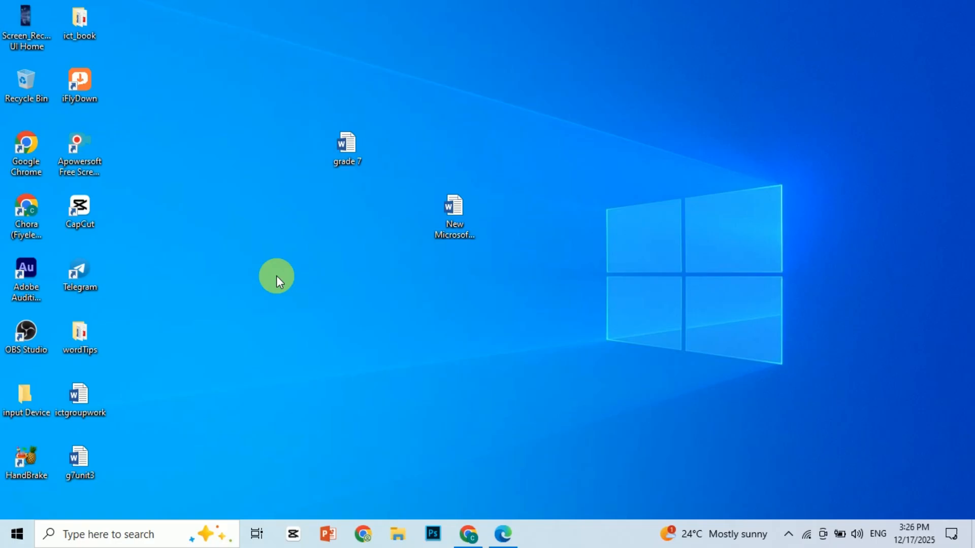
- Reopen g7unit3 from the desktop, enter the text "Djfskfs flksafsda" and save it under the existing name
double_click(79, 460)
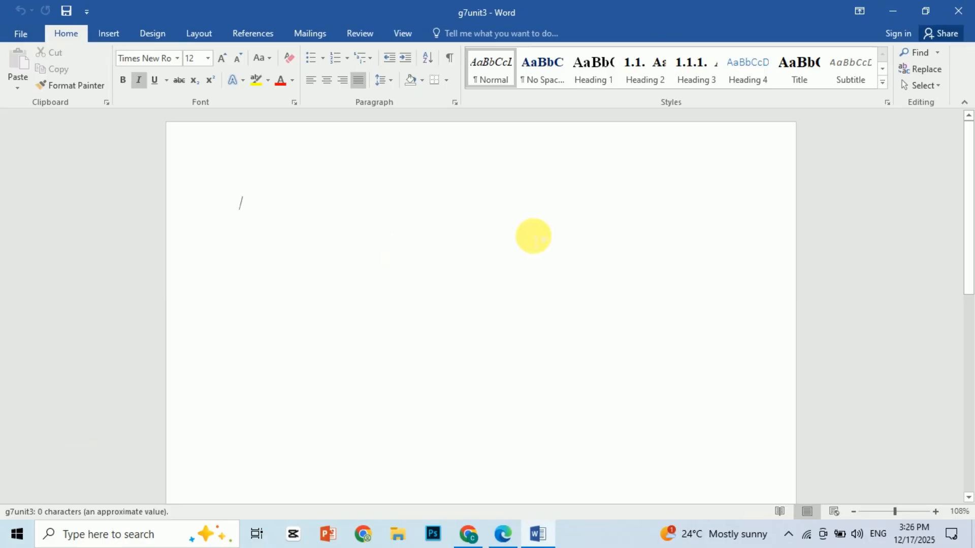
type("Djfskfs flksafsda")
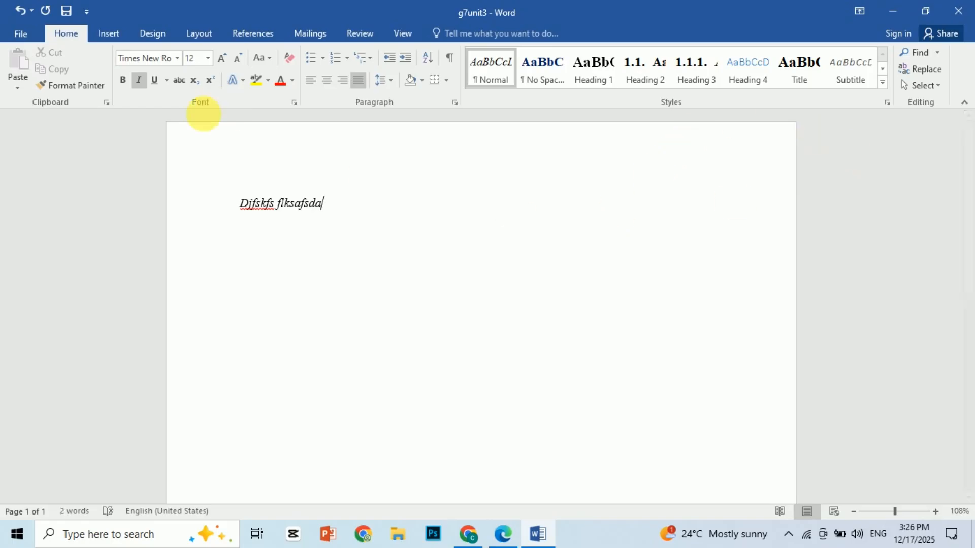
left_click(15, 35)
left_click(25, 152)
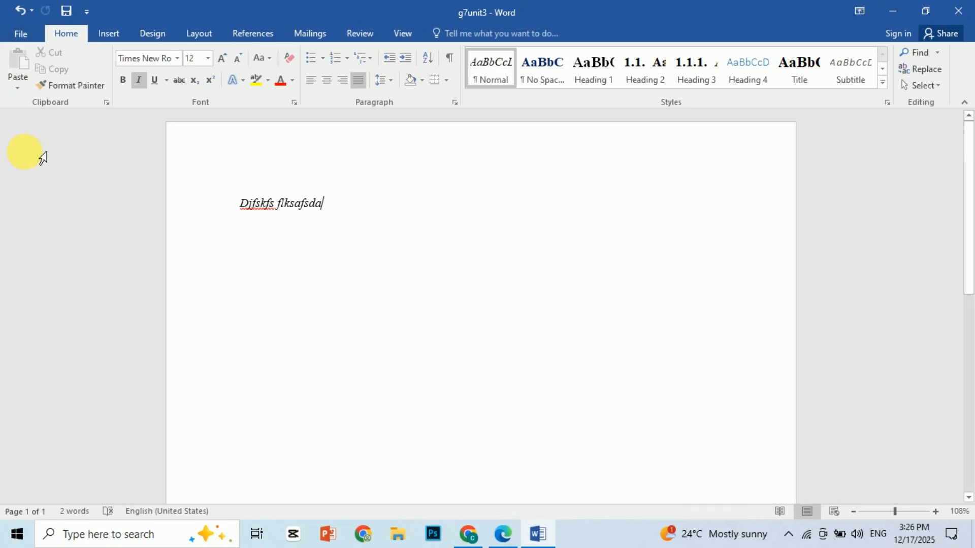
- Insert a table with four columns and four rows below the text and place the cursor under it
left_click(109, 35)
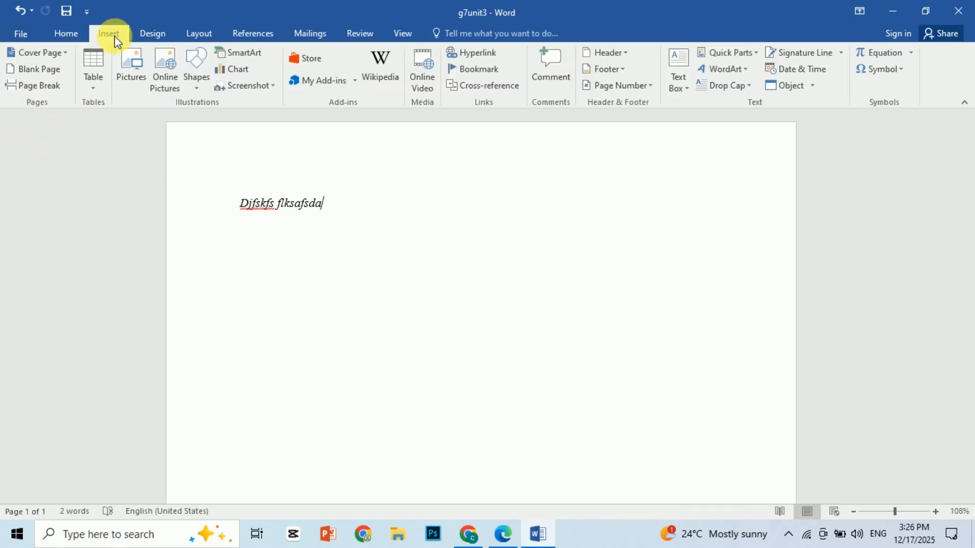
left_click(93, 87)
left_click(135, 157)
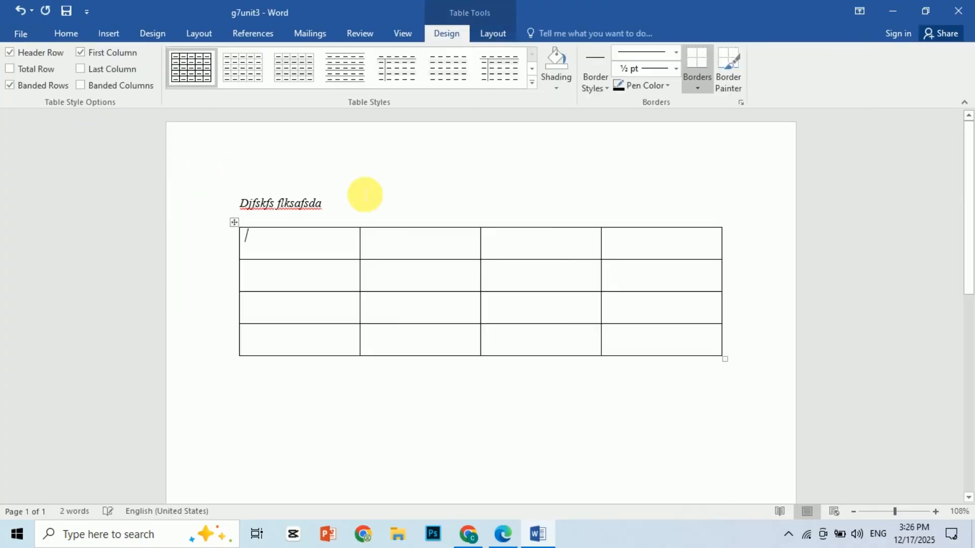
left_click(319, 432)
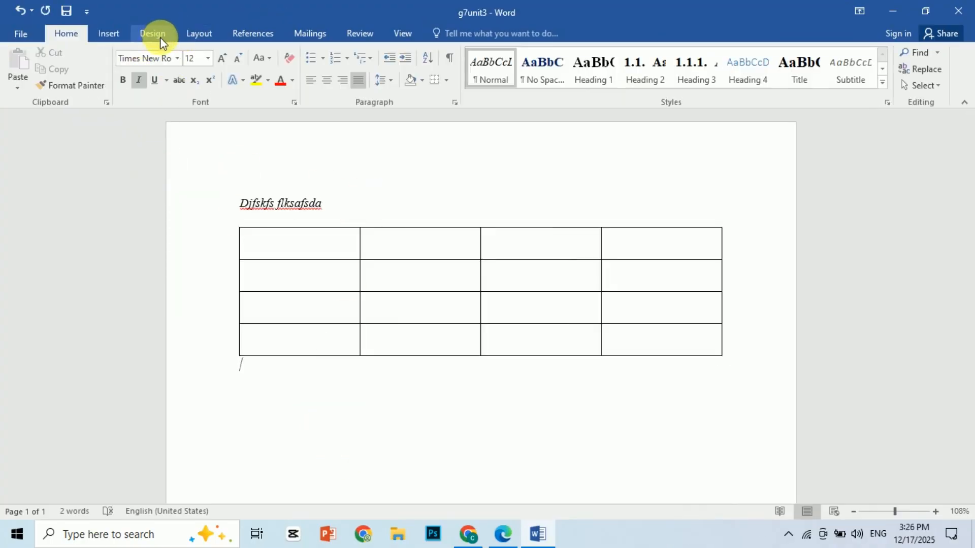
- Draw an ellipse about 3.3 inches wide and 1.7 inches high below the table and deselect it
left_click(109, 33)
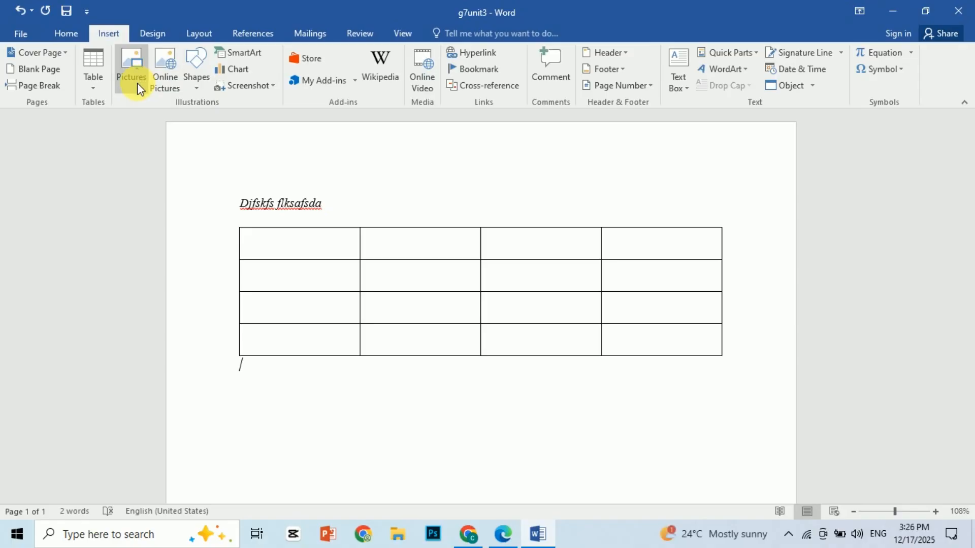
left_click(196, 97)
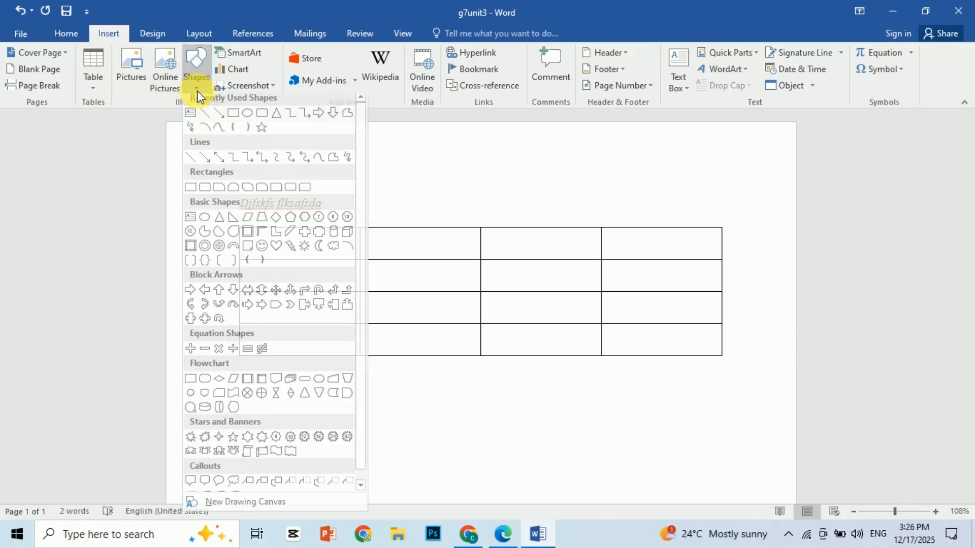
left_click(235, 120)
left_click_drag(380, 396, 627, 510)
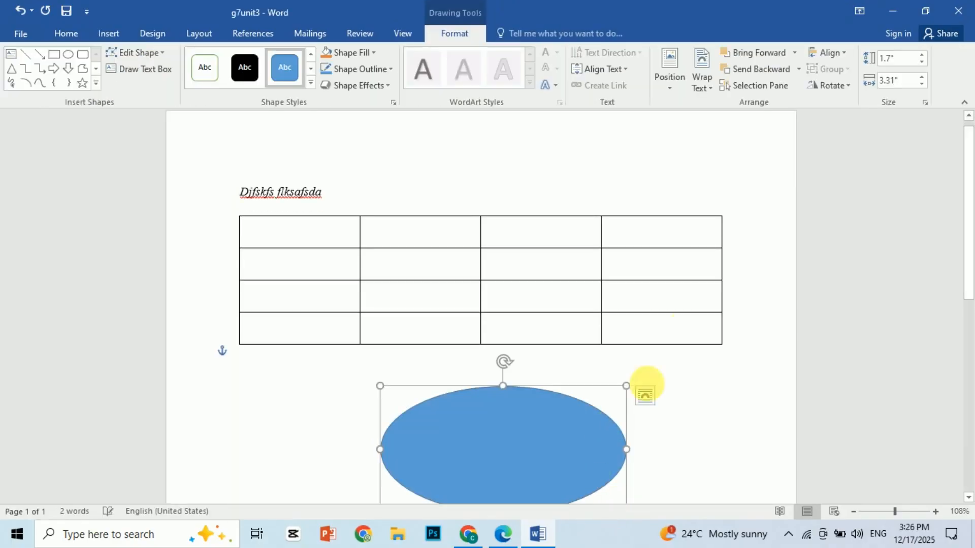
left_click(717, 403)
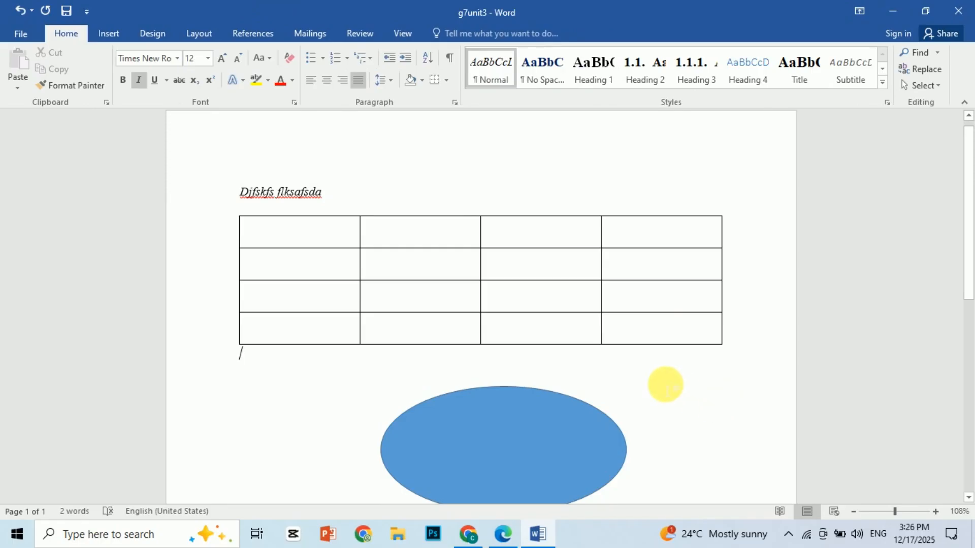
- Save the added table and ellipse in g7unit3 under its existing name and close the document
left_click(18, 33)
left_click(25, 152)
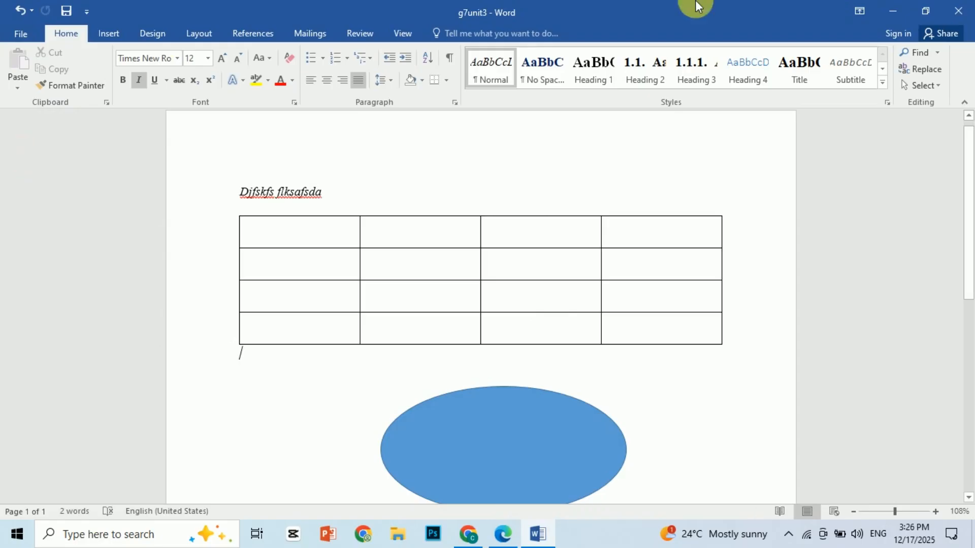
left_click(960, 10)
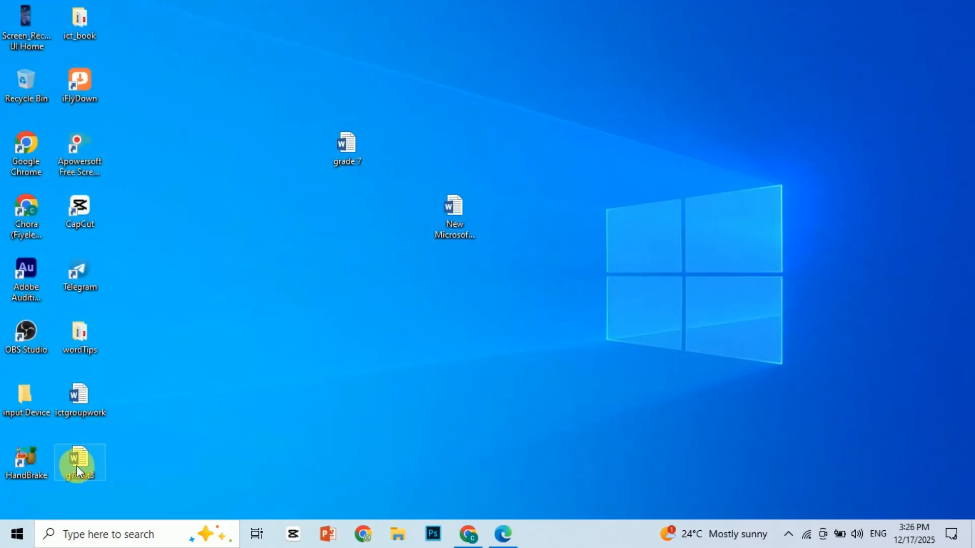
- Reopen g7unit3 from the desktop to check the saved text, table and ellipse, and save it again
double_click(77, 465)
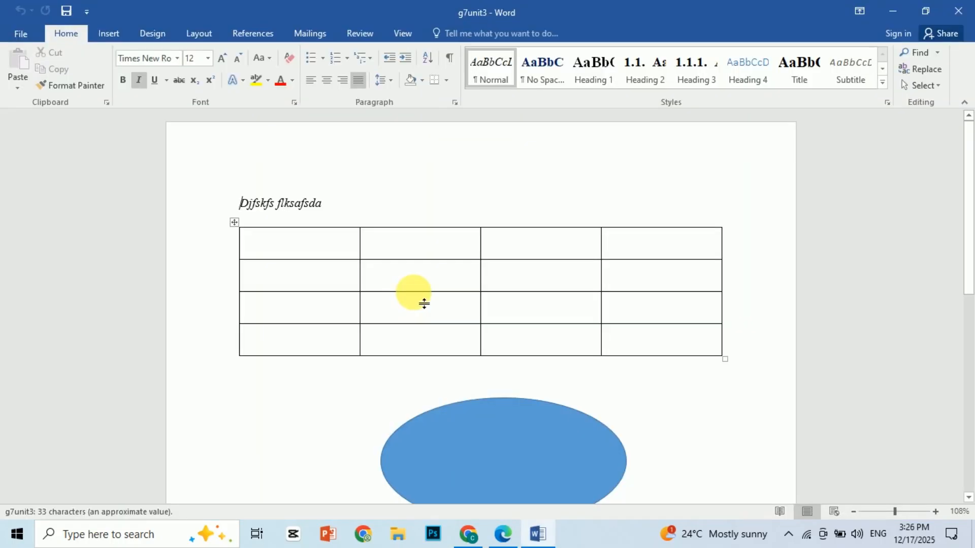
left_click(520, 439)
left_click(395, 199)
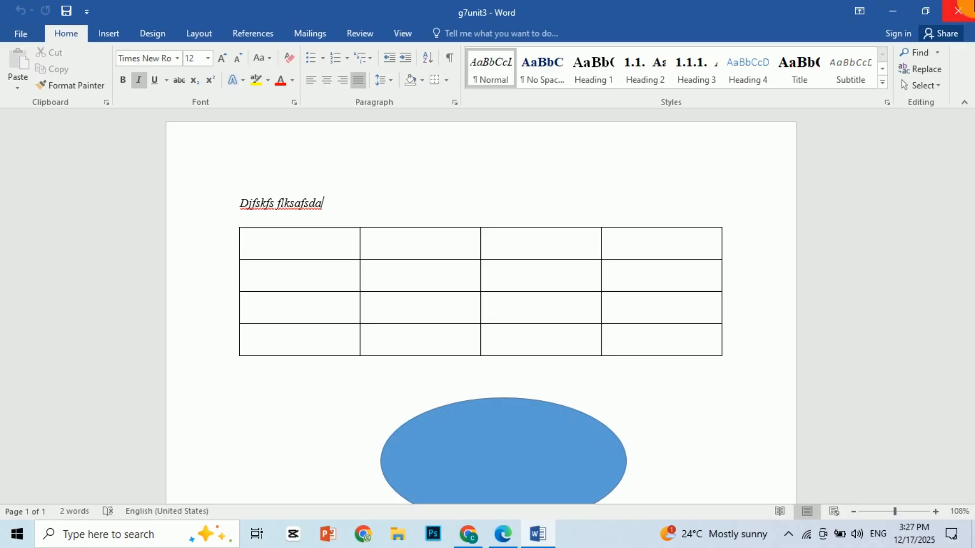
key("ctrl+s")
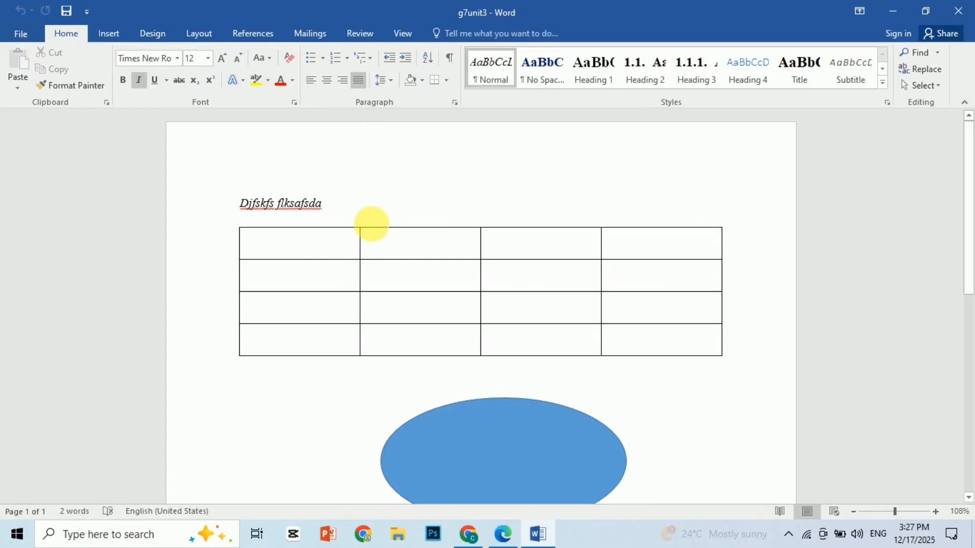
left_click(399, 186)
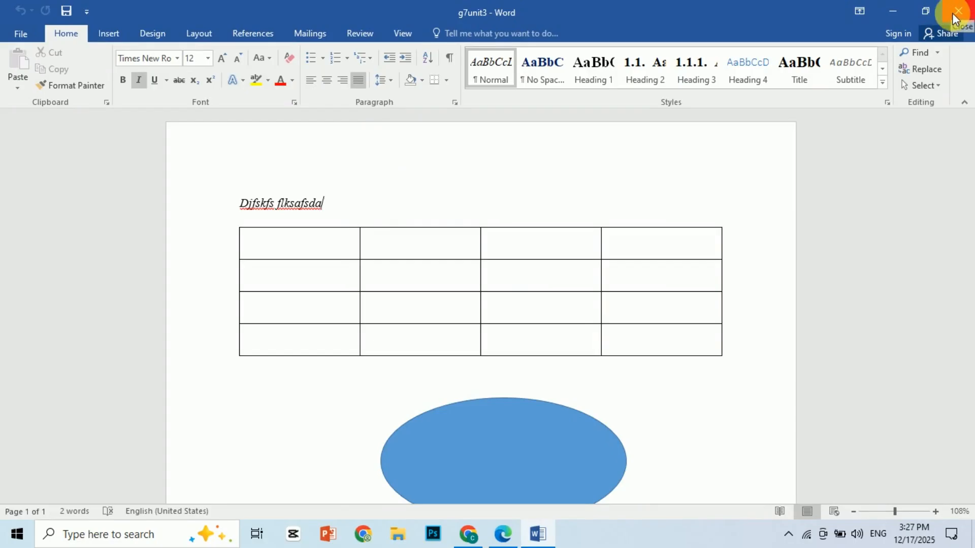
- Close the g7unit3 document while keeping Word open, and exit the empty Word window
left_click(18, 34)
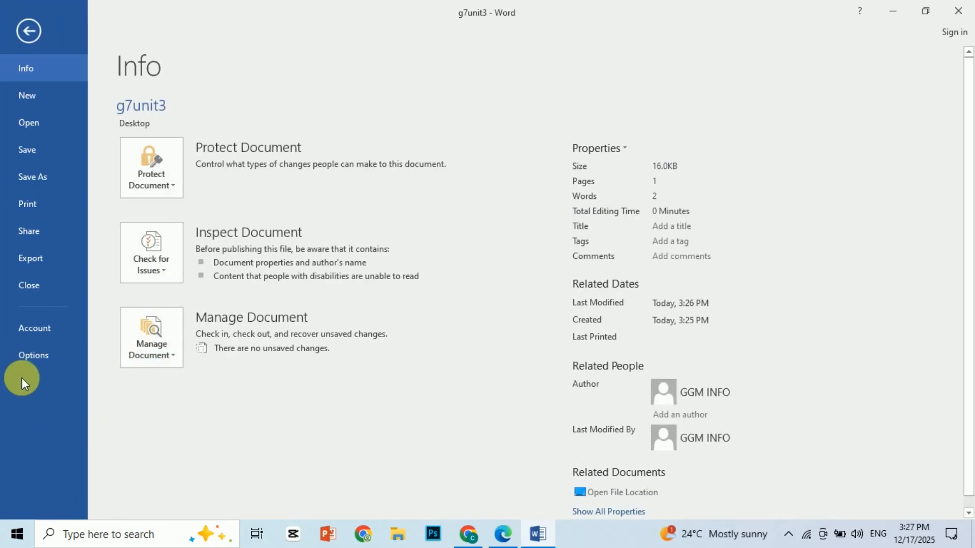
left_click(35, 285)
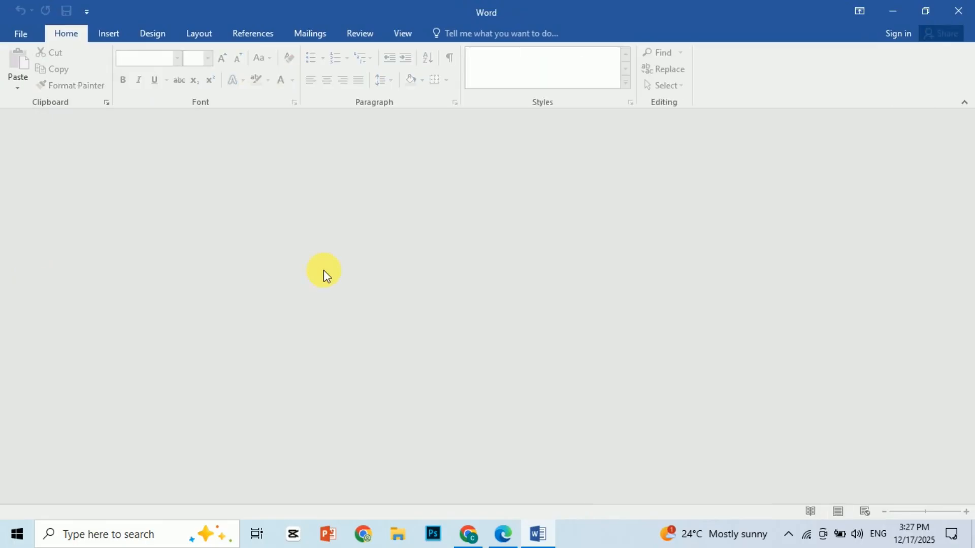
left_click(958, 11)
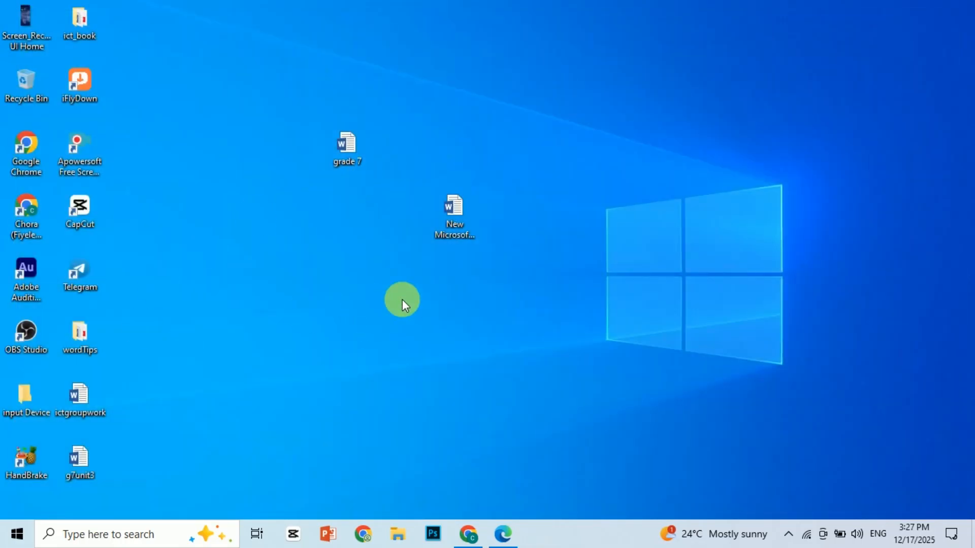
- Open New Microsoft Word Document from the desktop to view its contents and close its window
double_click(447, 205)
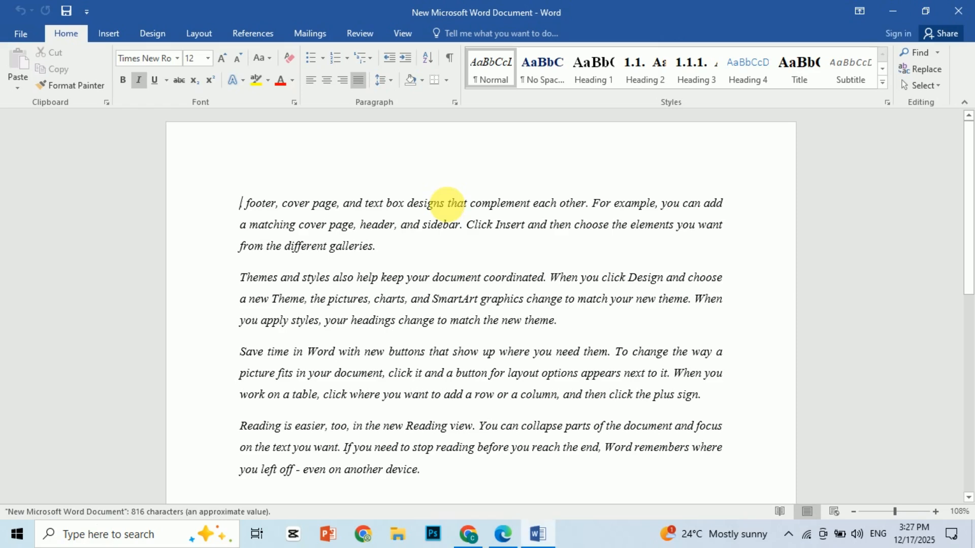
left_click(959, 13)
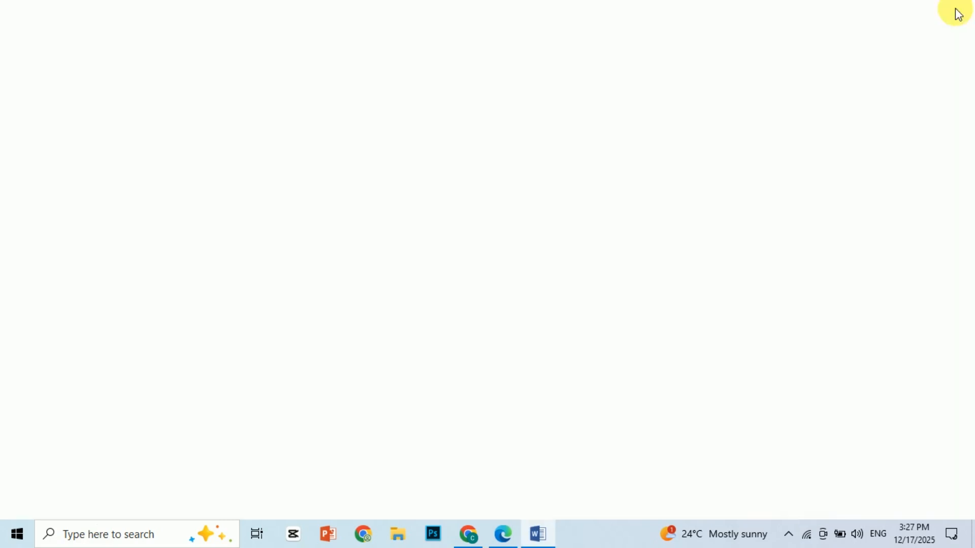